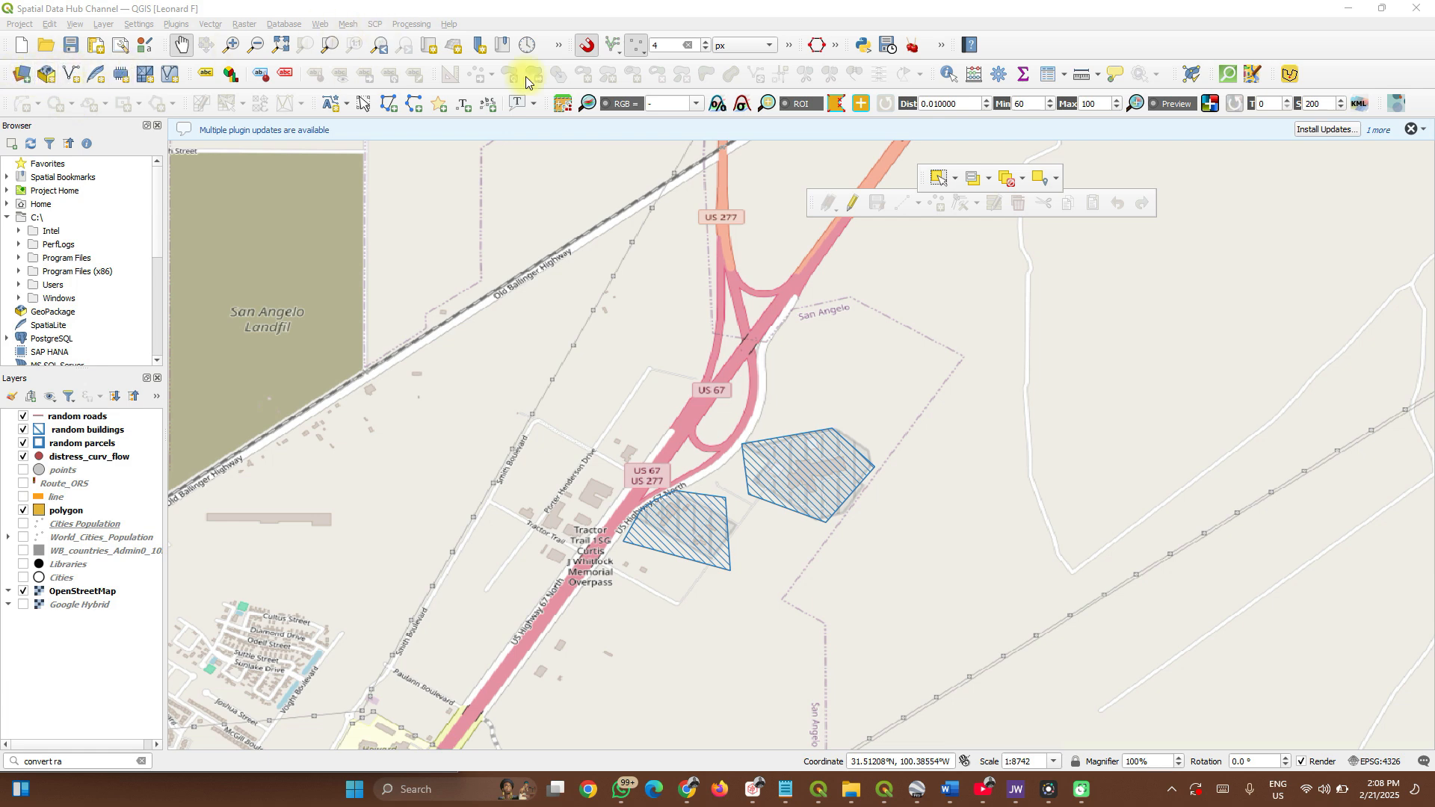
# Start a new GeoPackage layer saved as spdh.gpkg in the Desktop folder.
pyautogui.rightClick(1051, 38)
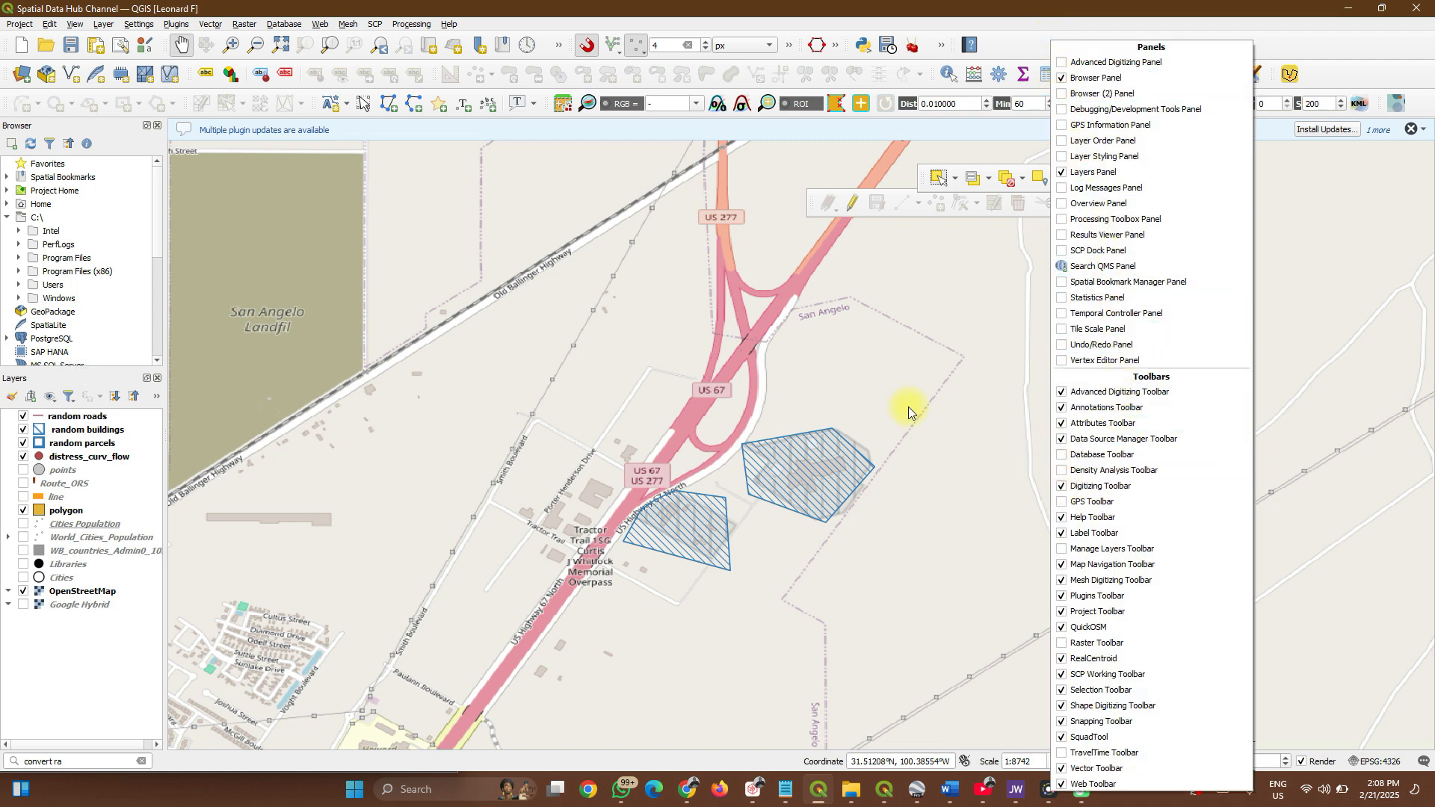
pyautogui.click(45, 74)
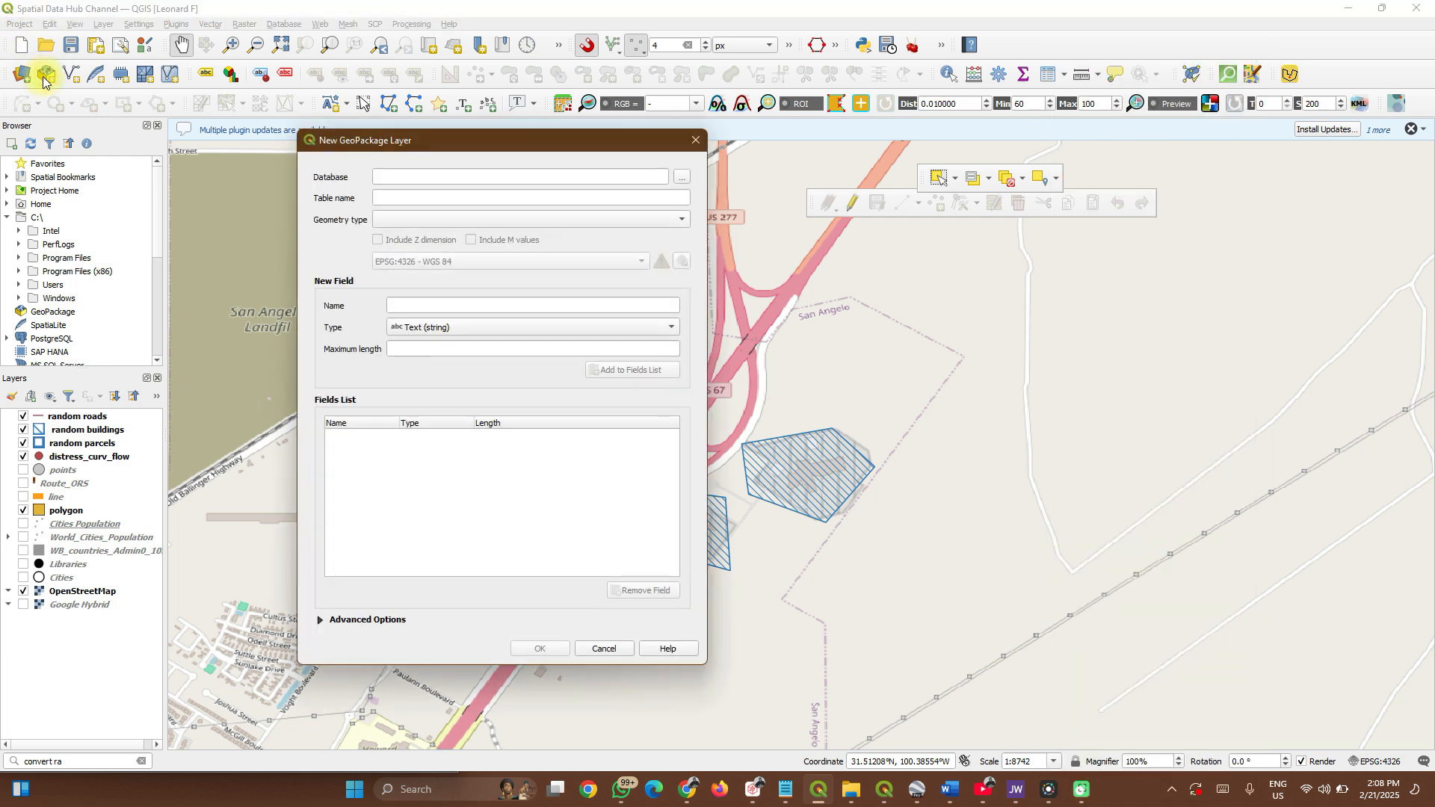
pyautogui.click(675, 180)
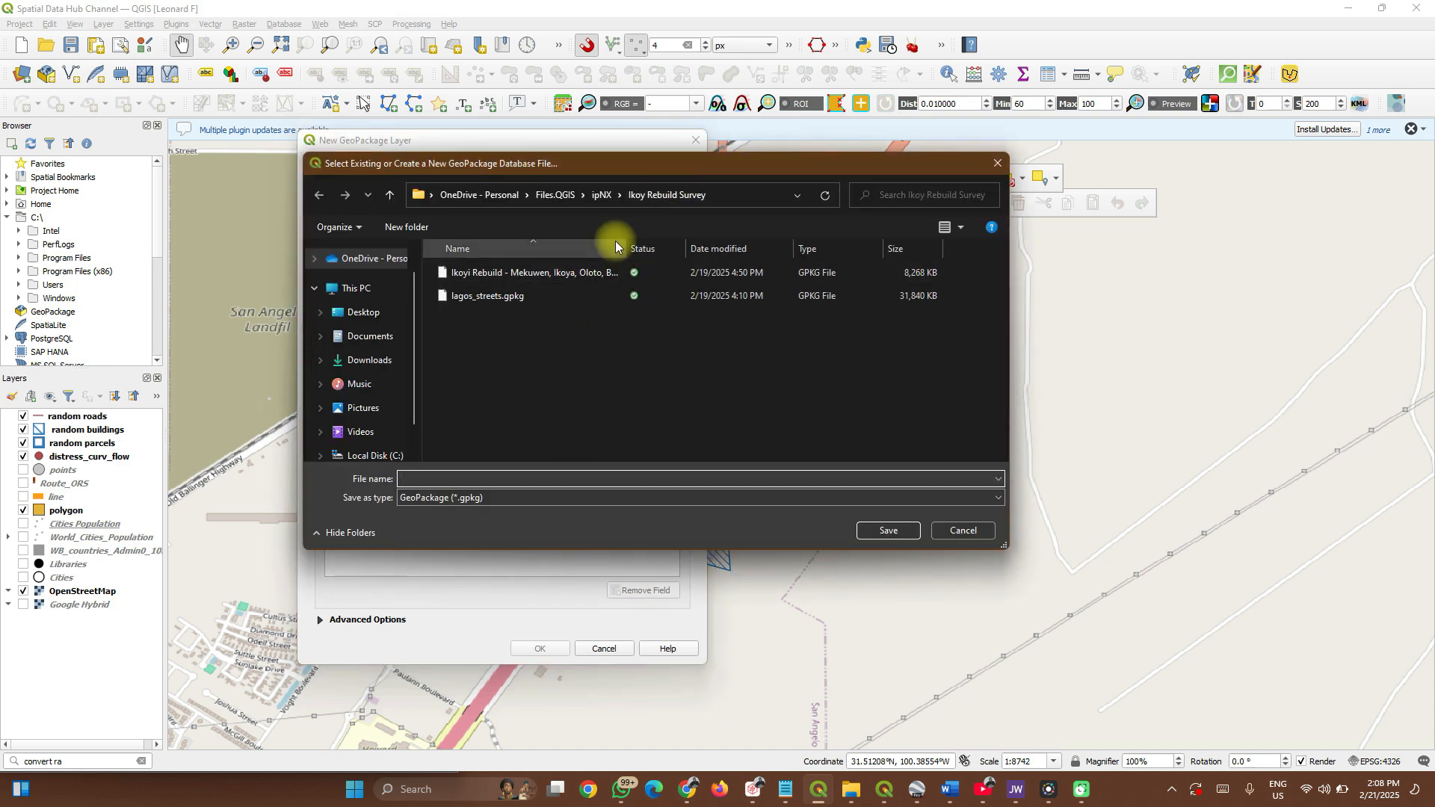
pyautogui.click(364, 310)
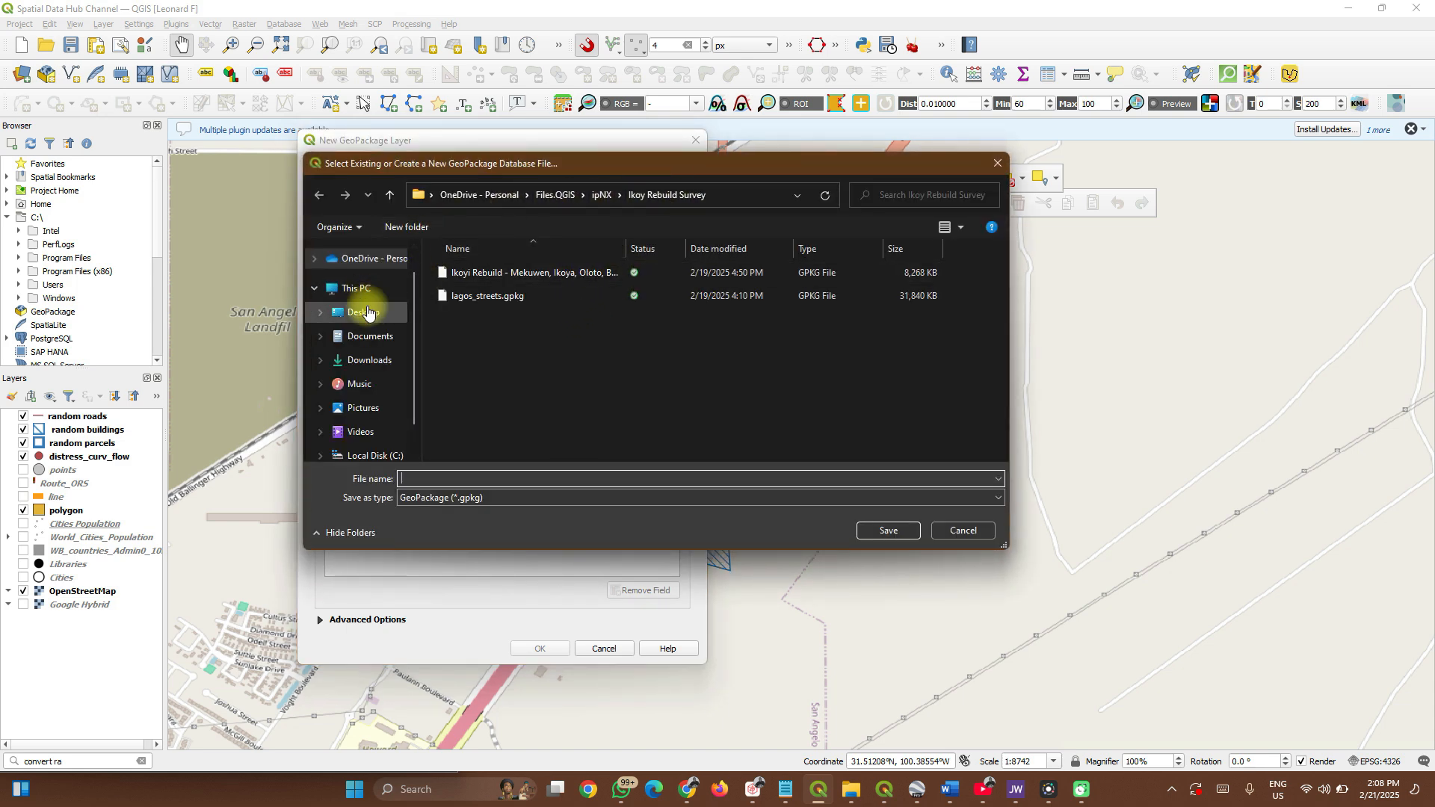
pyautogui.click(491, 476)
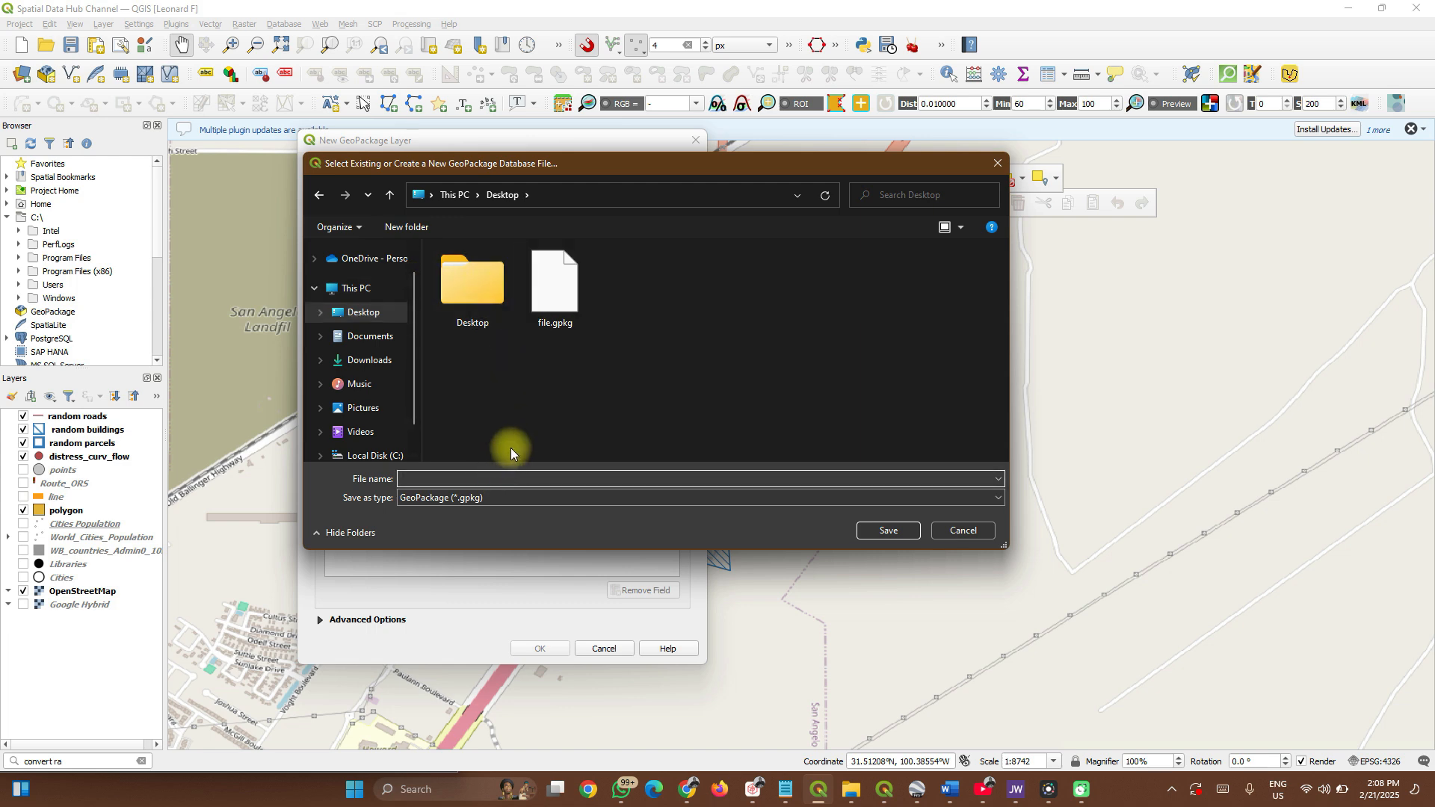
pyautogui.write('s')
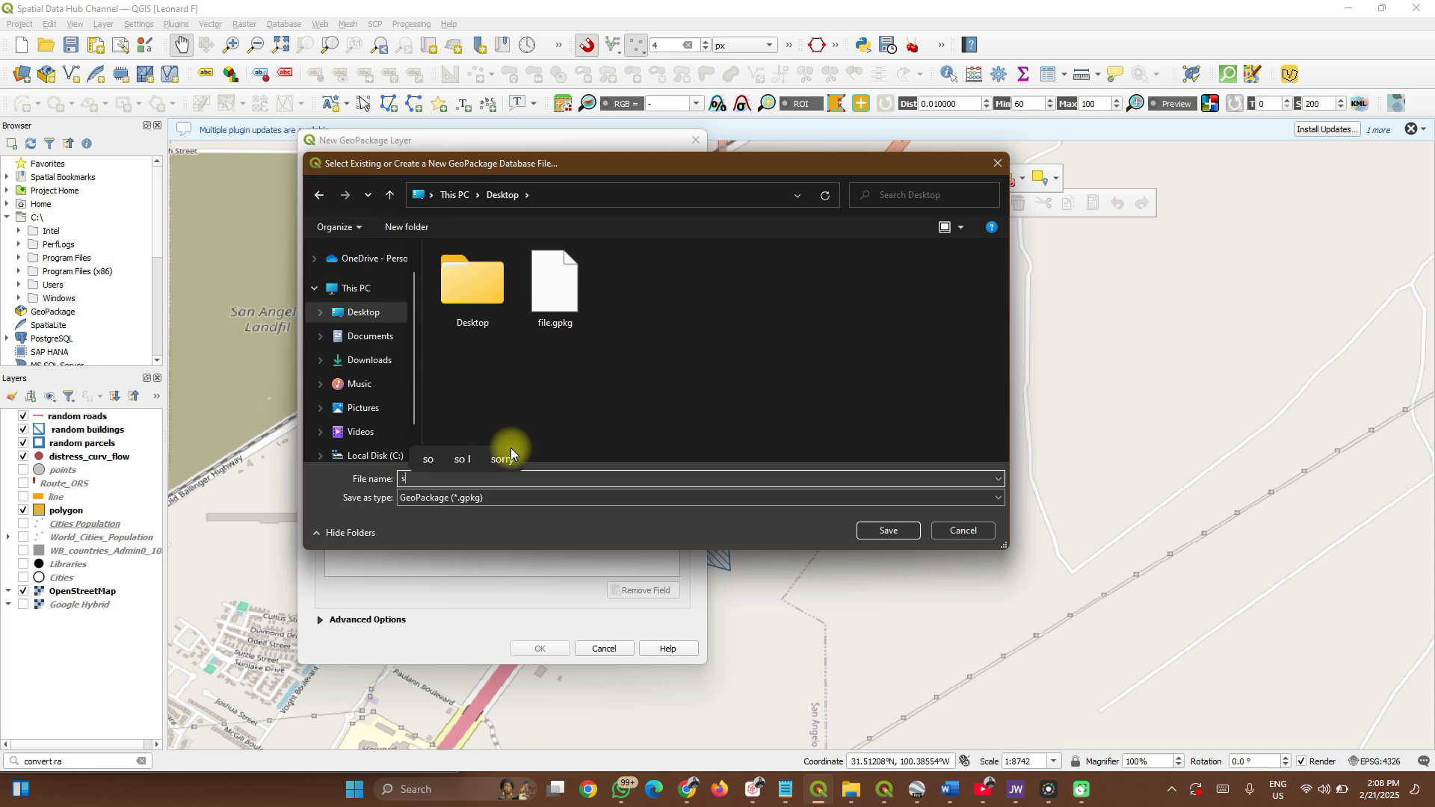
pyautogui.write('pdh')
pyautogui.press('Return')
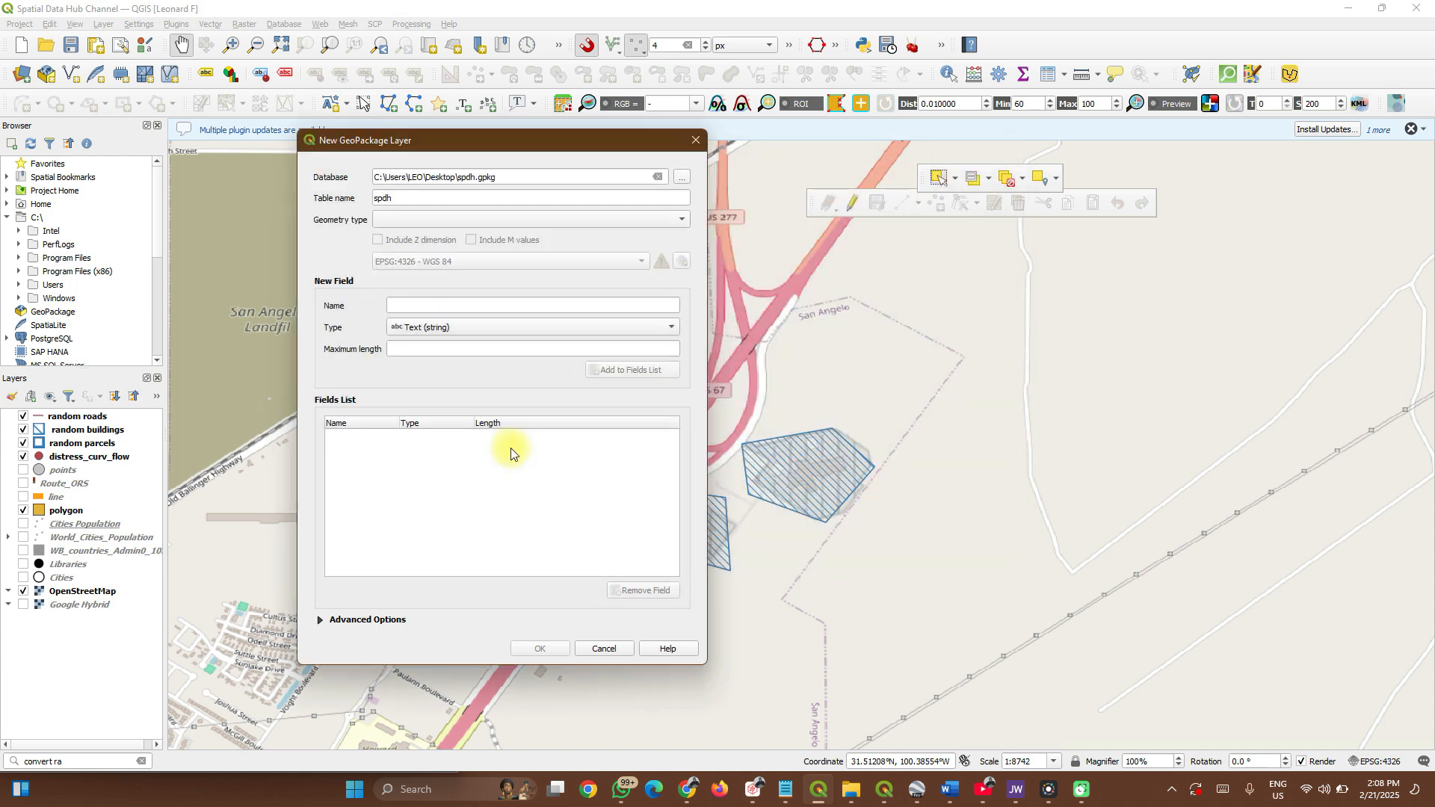
# Make the spdh layer a Polygon layer and add it to the map.
pyautogui.click(430, 223)
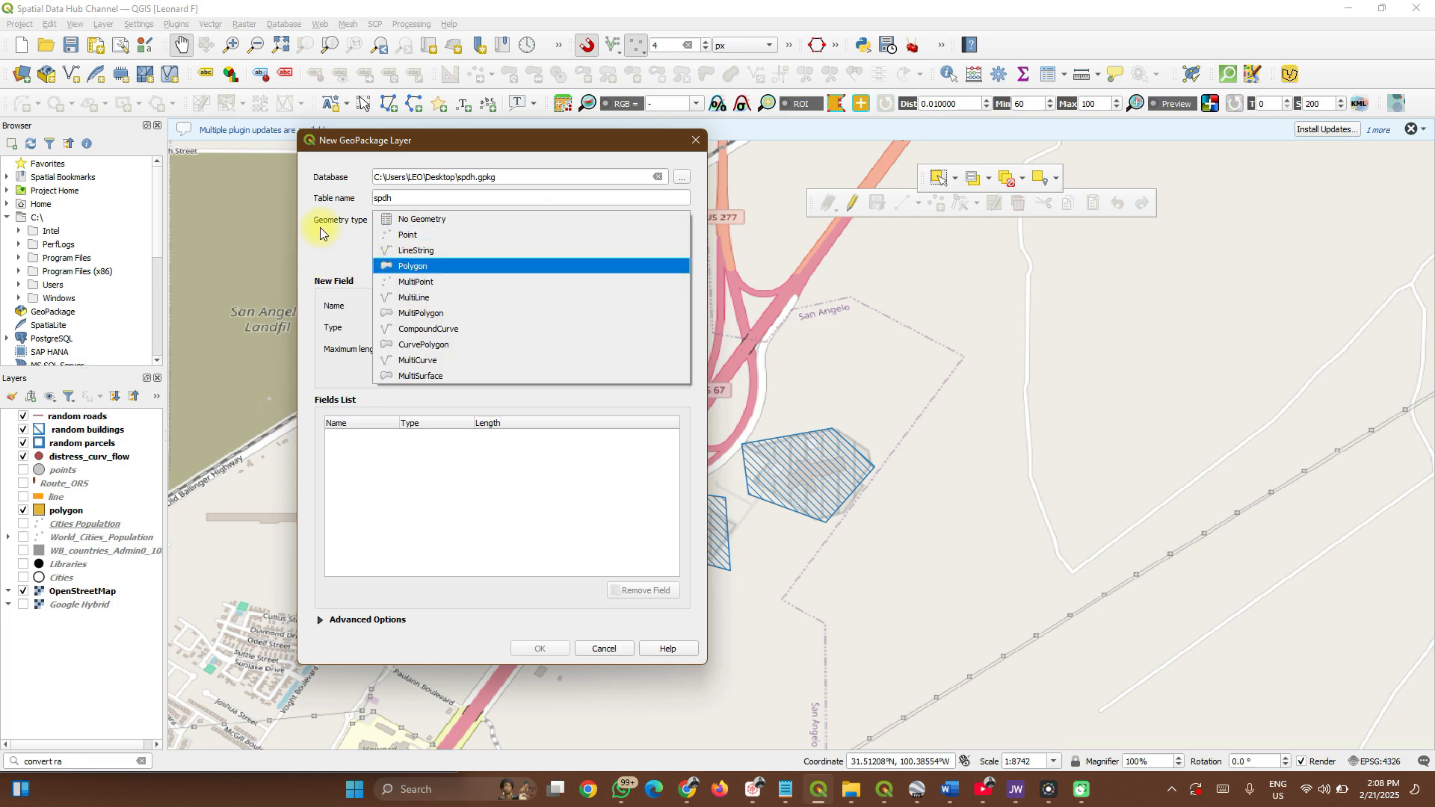
pyautogui.click(417, 267)
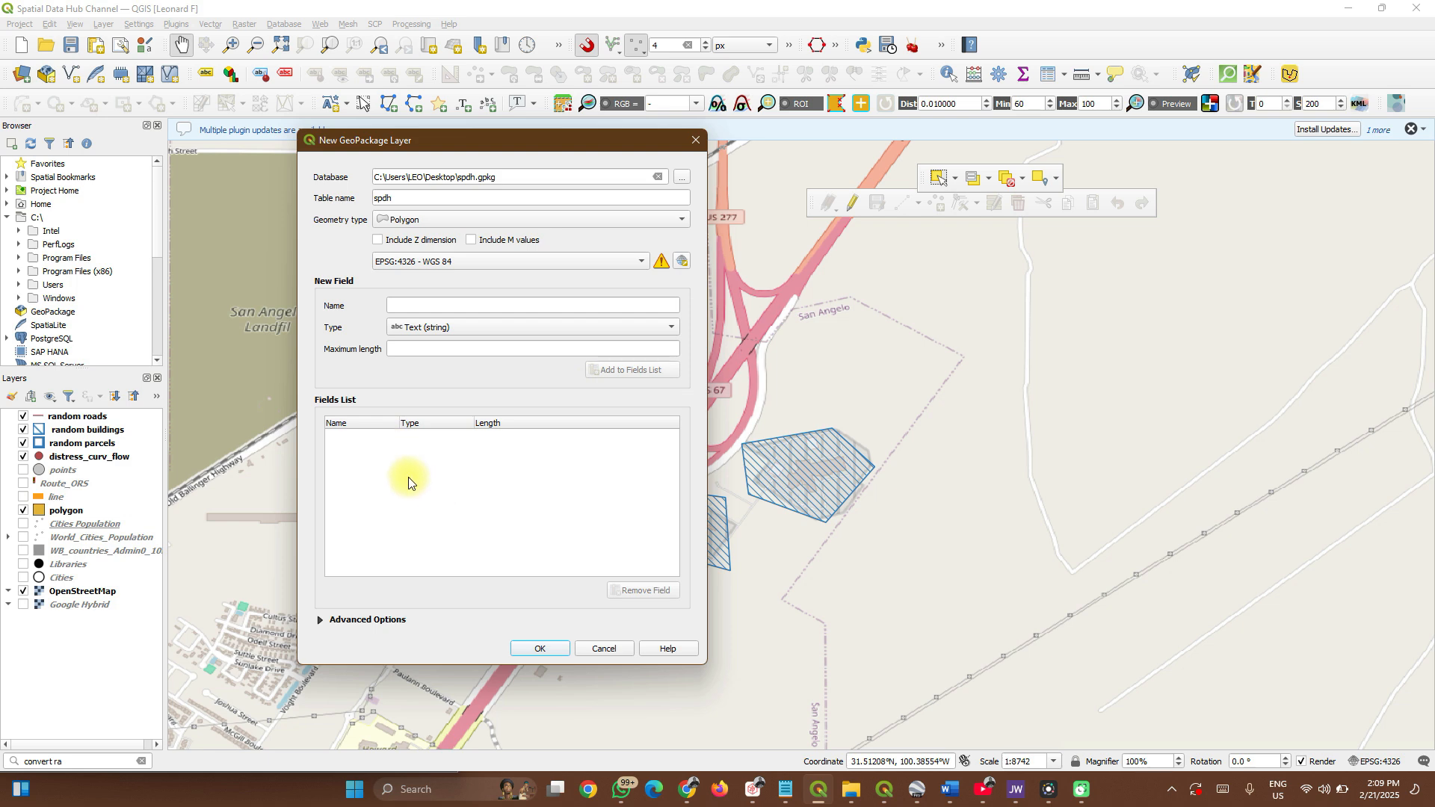
pyautogui.click(549, 648)
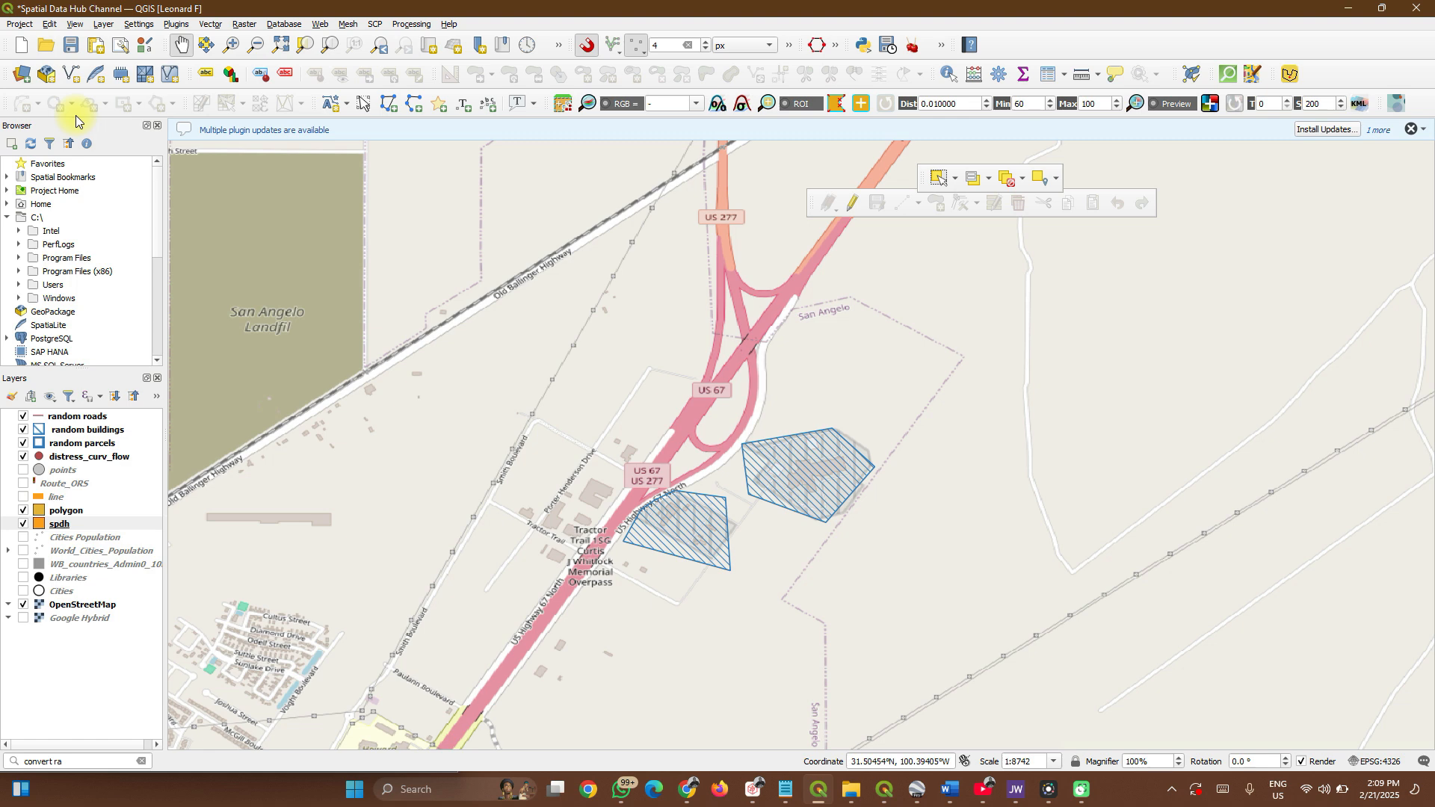
pyautogui.click(50, 75)
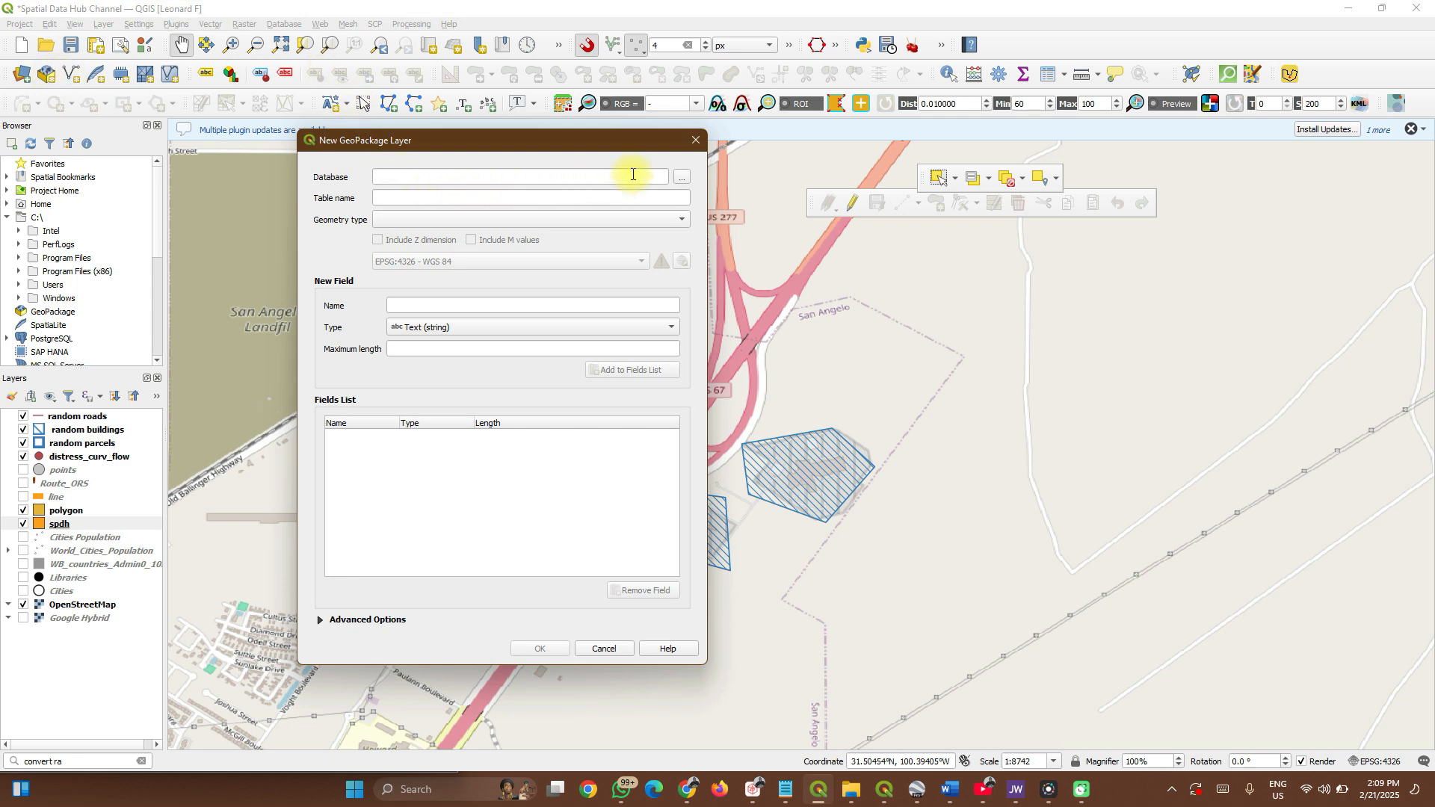
# Target the existing spdh.gpkg and name the new table roads.
pyautogui.click(678, 179)
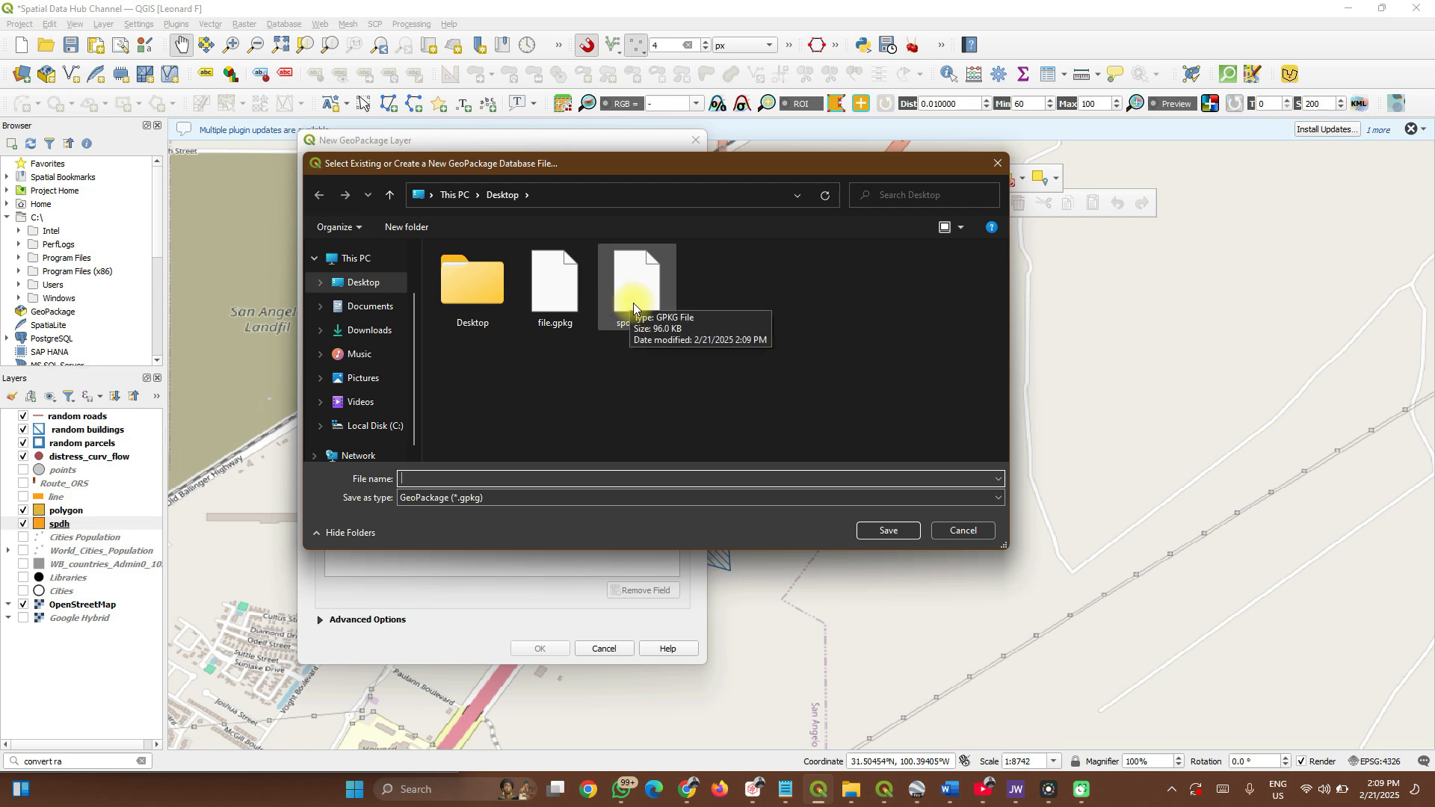
pyautogui.click(634, 303)
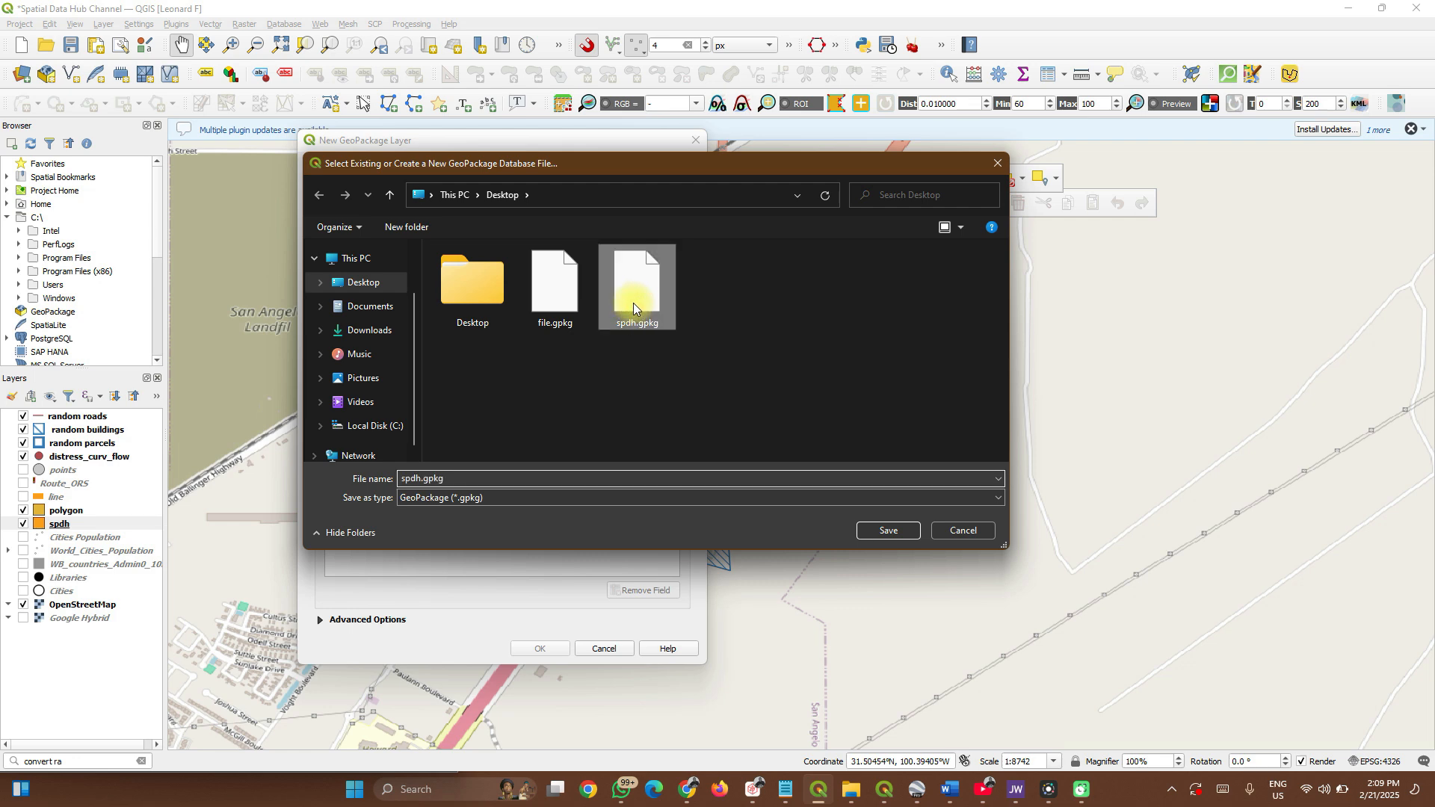
pyautogui.click(889, 531)
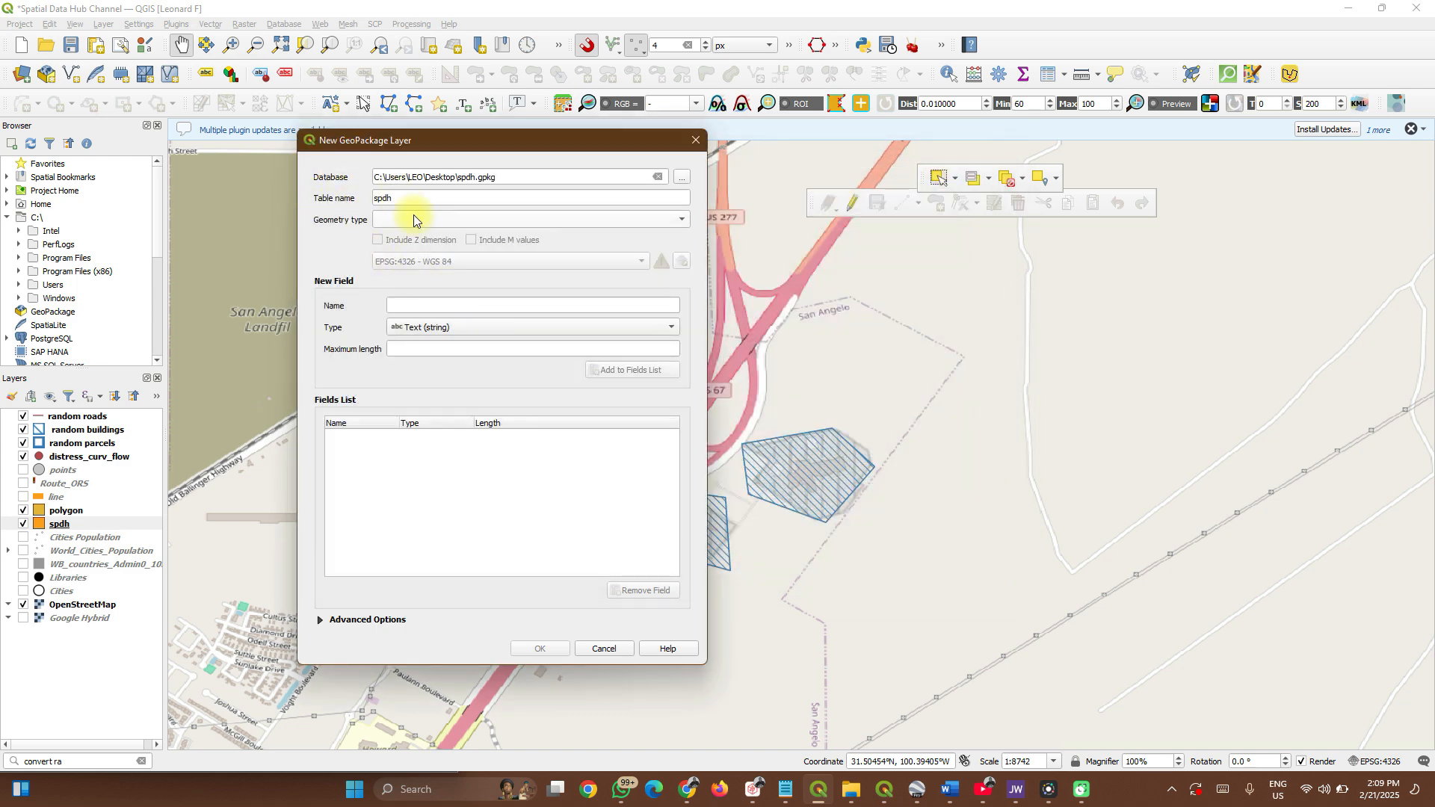
pyautogui.click(413, 200)
pyautogui.press('BackSpace')
pyautogui.press('BackSpace')
pyautogui.press('BackSpace')
pyautogui.press('BackSpace')
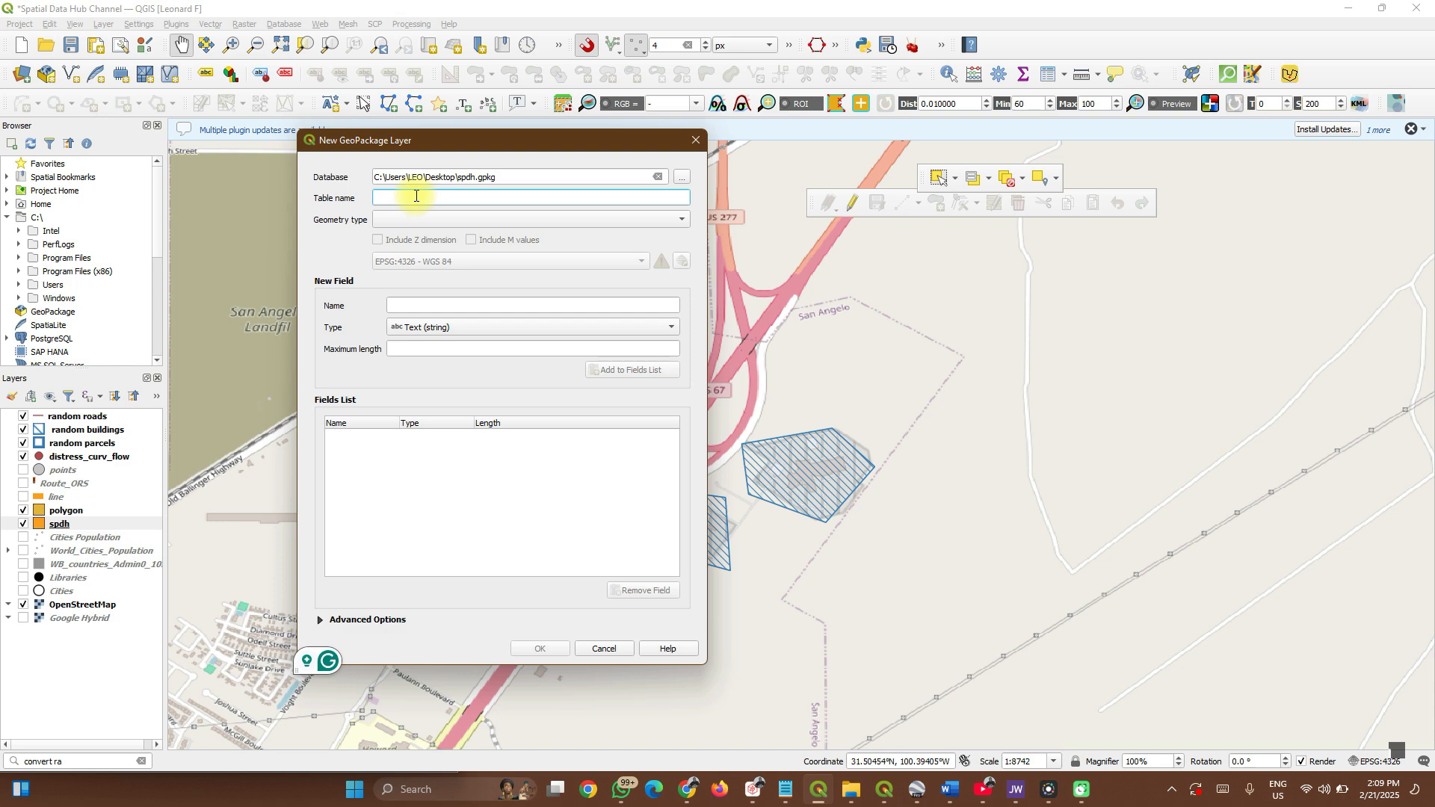
pyautogui.write('roads')
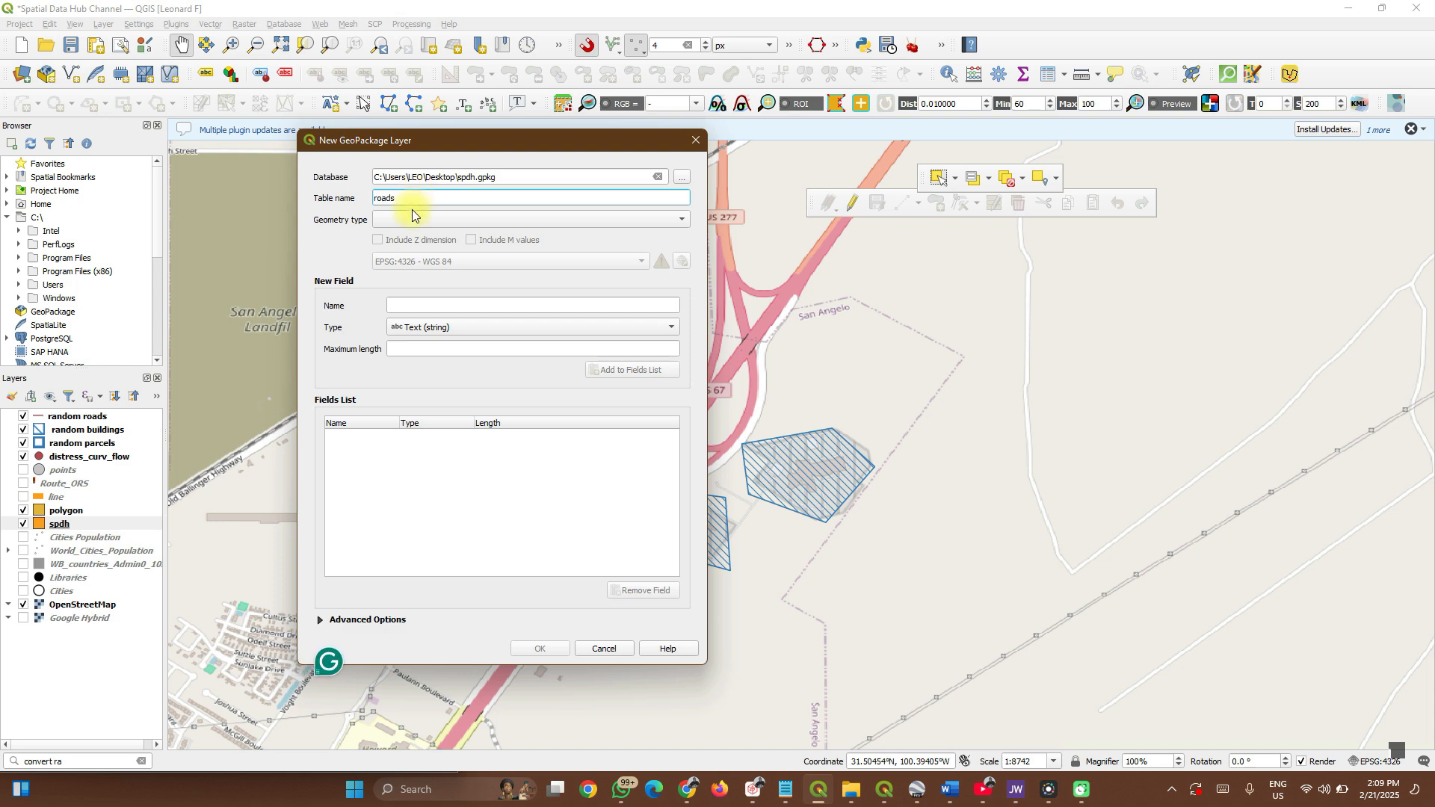
# Set the roads geometry to Point and add a text field called name.
pyautogui.click(410, 218)
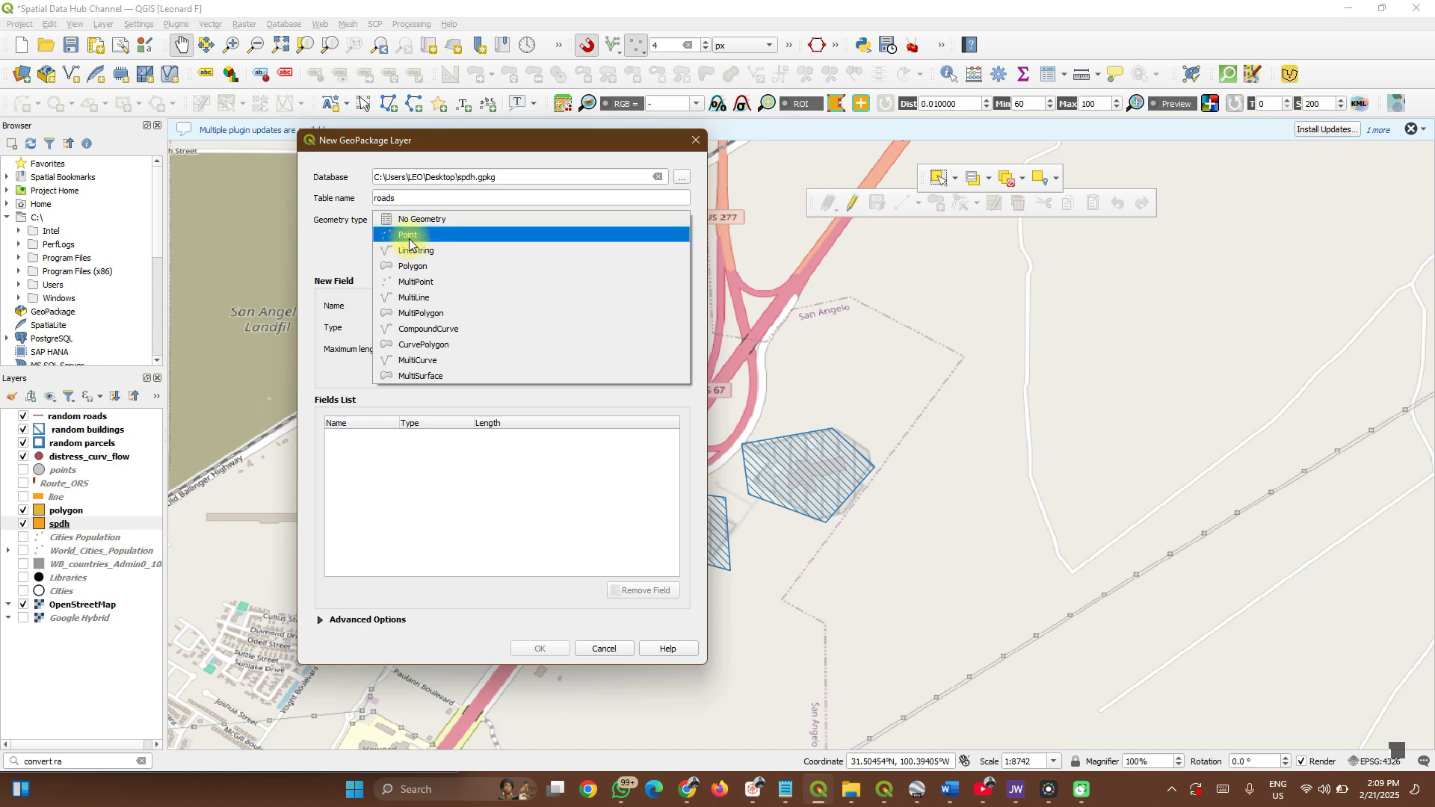
pyautogui.click(409, 238)
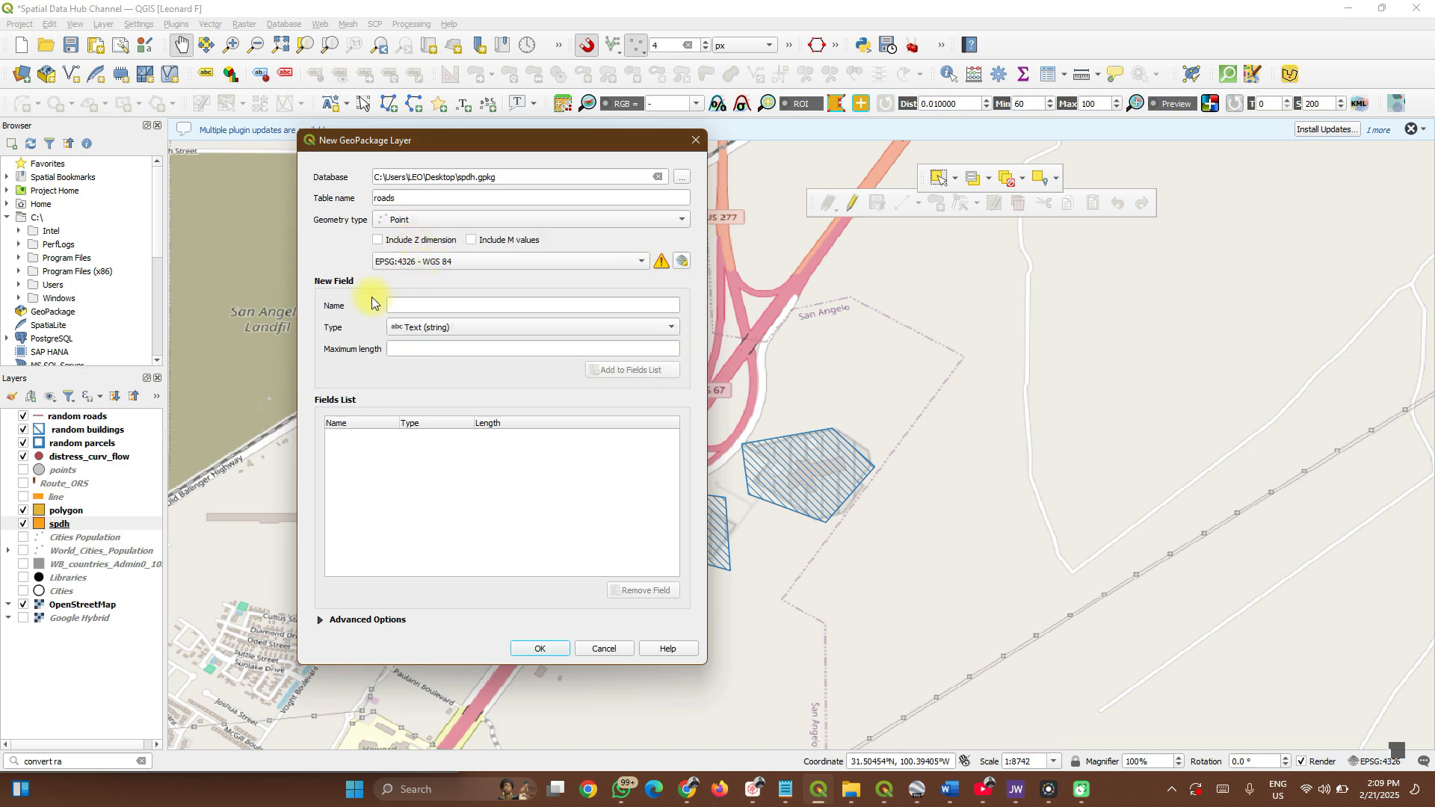
pyautogui.press('n')
pyautogui.click(410, 305)
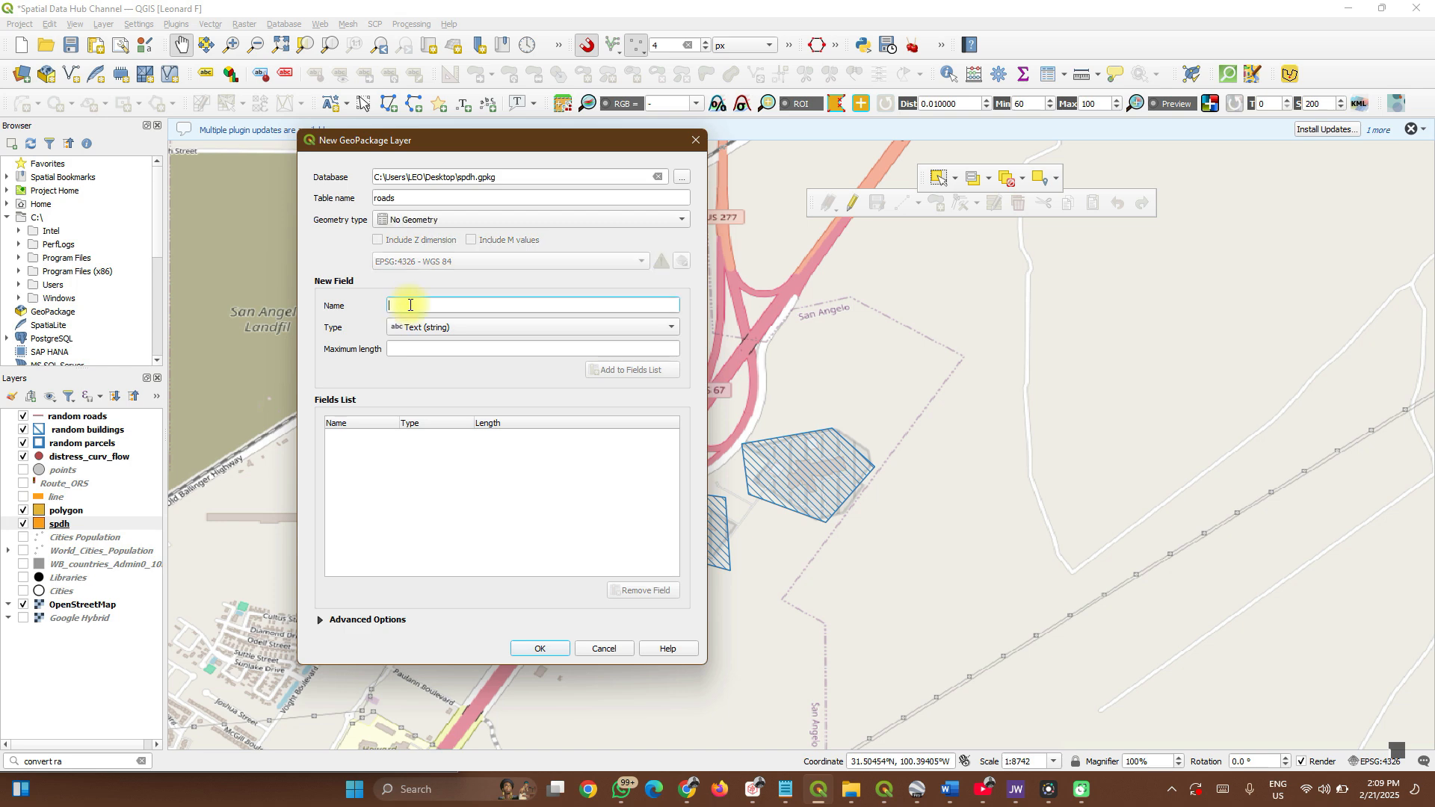
pyautogui.click(423, 219)
pyautogui.click(417, 234)
pyautogui.click(405, 305)
pyautogui.write('name')
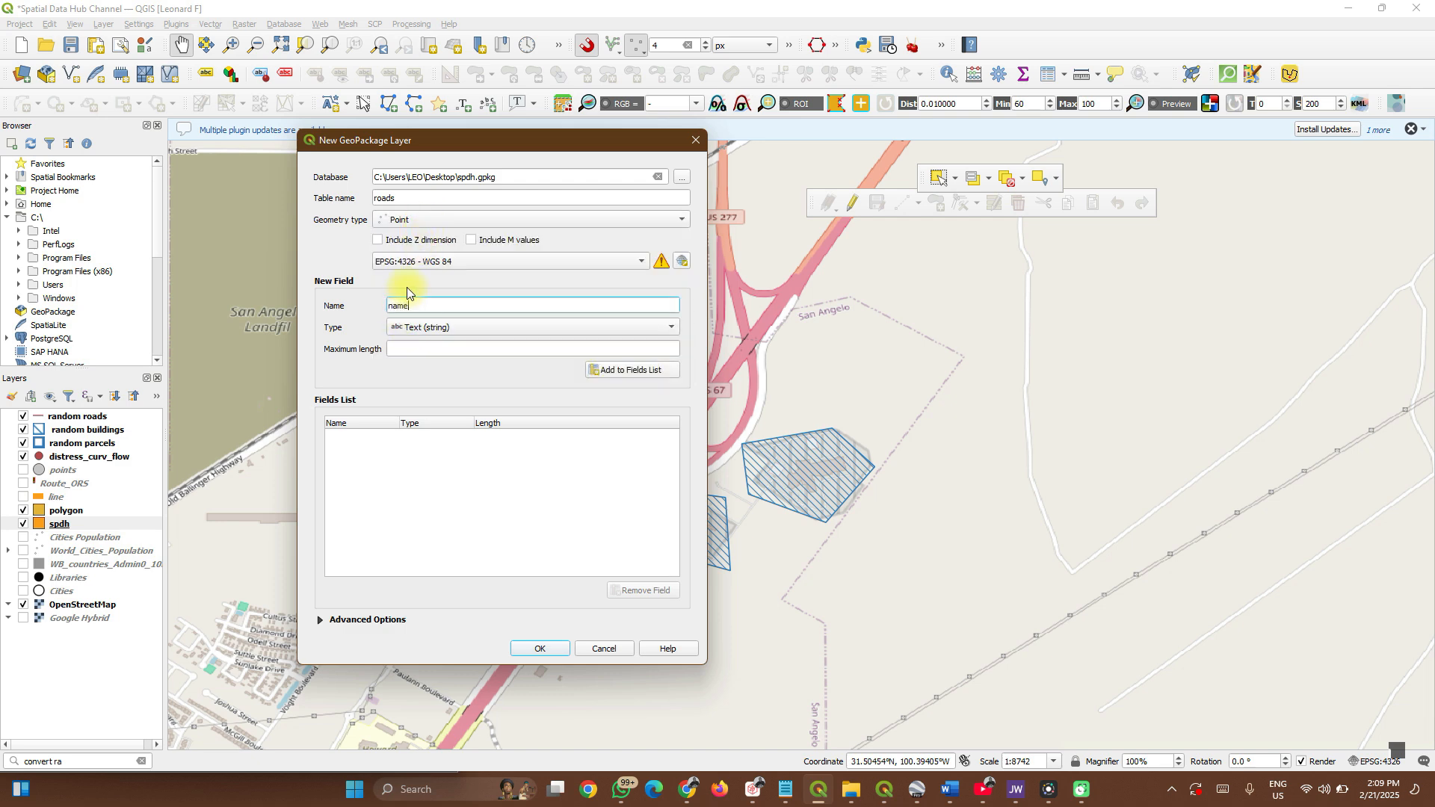
pyautogui.click(618, 371)
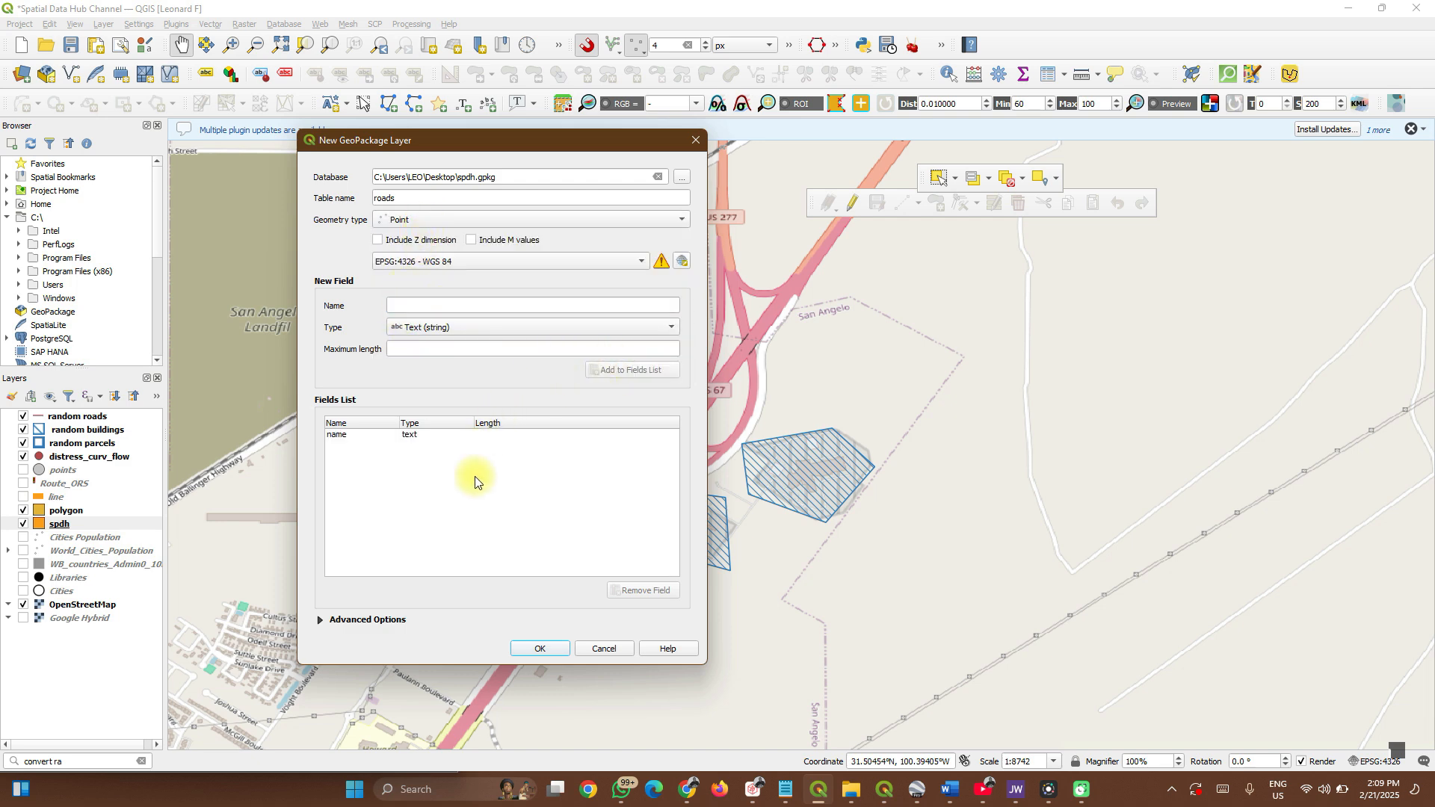
# Create roads as an additional layer inside spdh.gpkg.
pyautogui.click(541, 648)
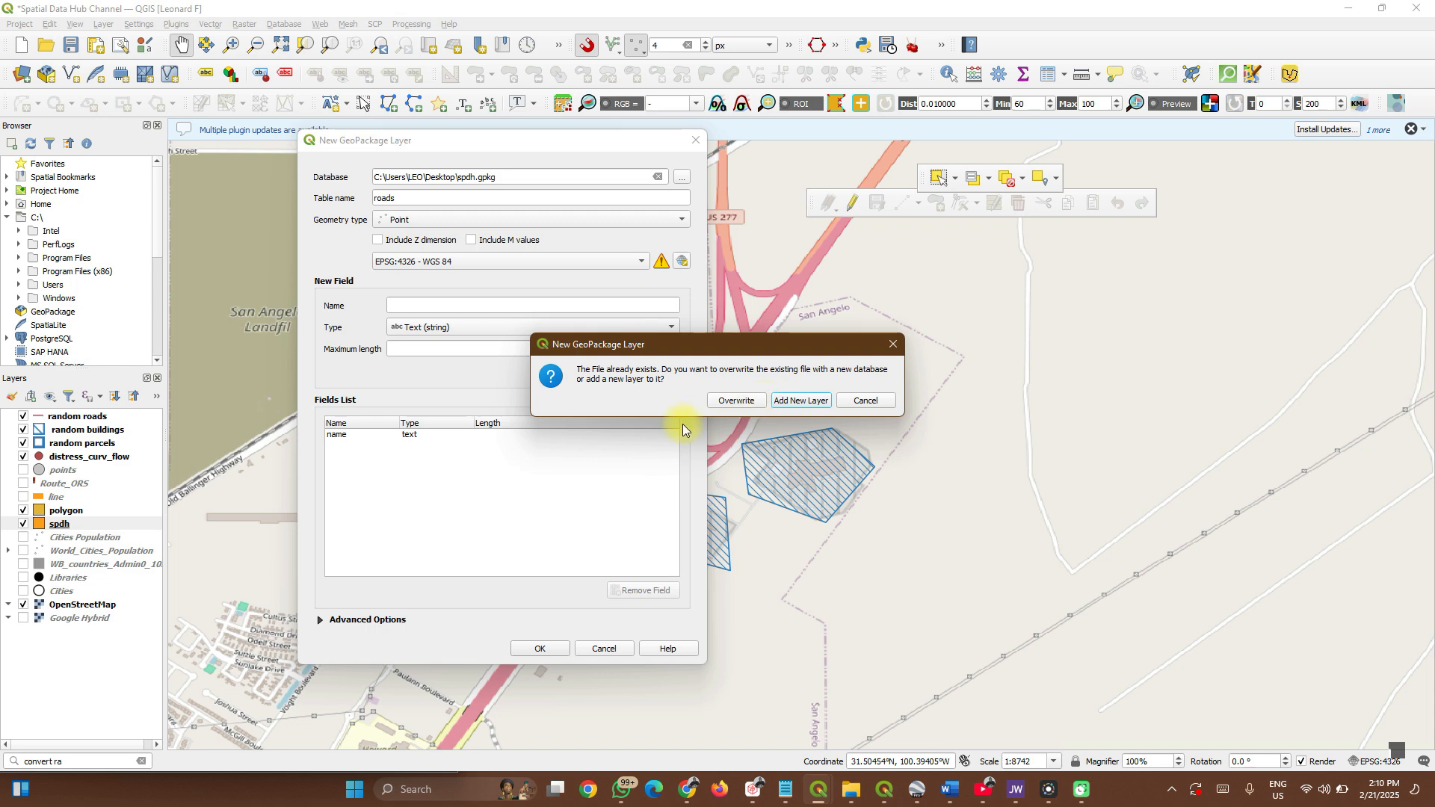
pyautogui.click(787, 405)
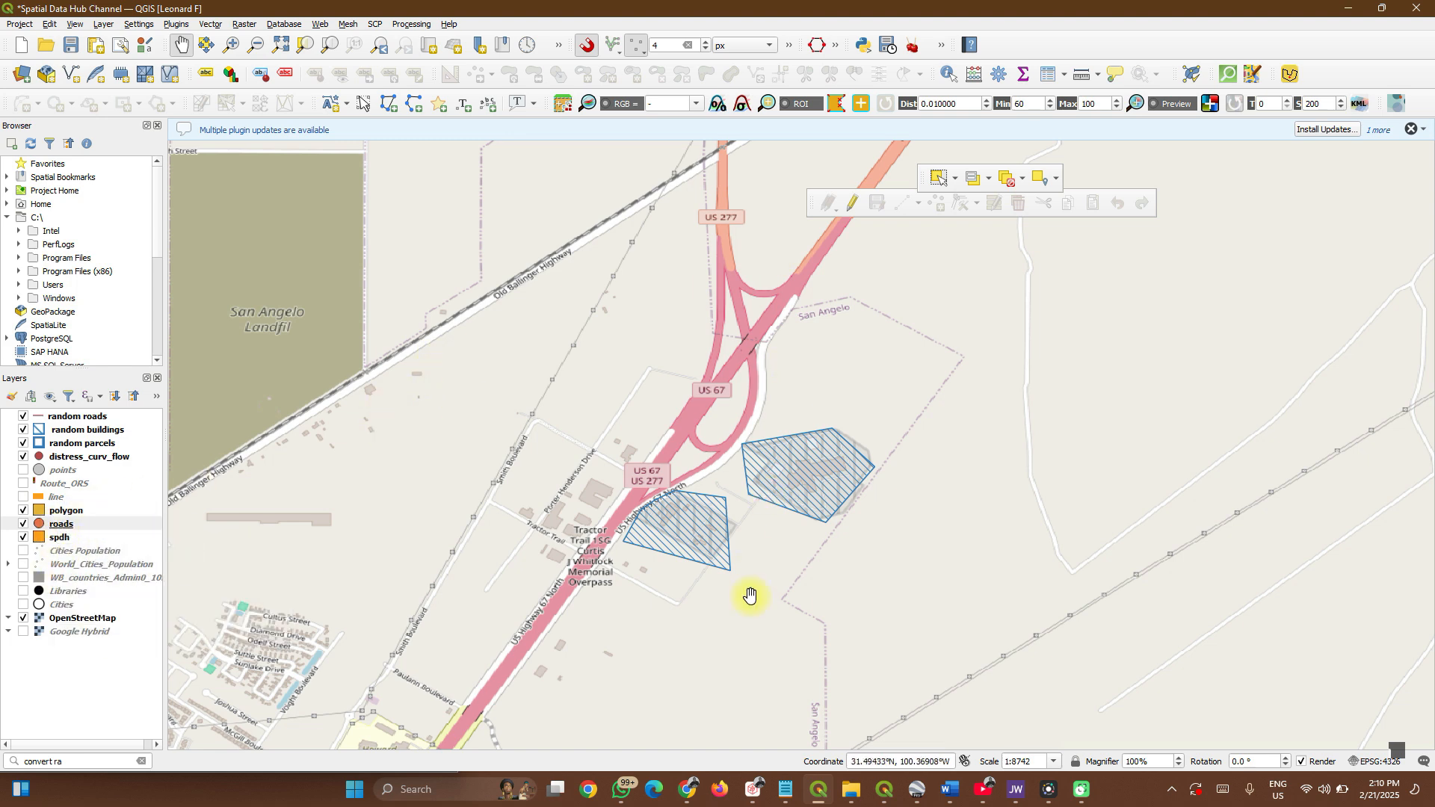
pyautogui.click(851, 790)
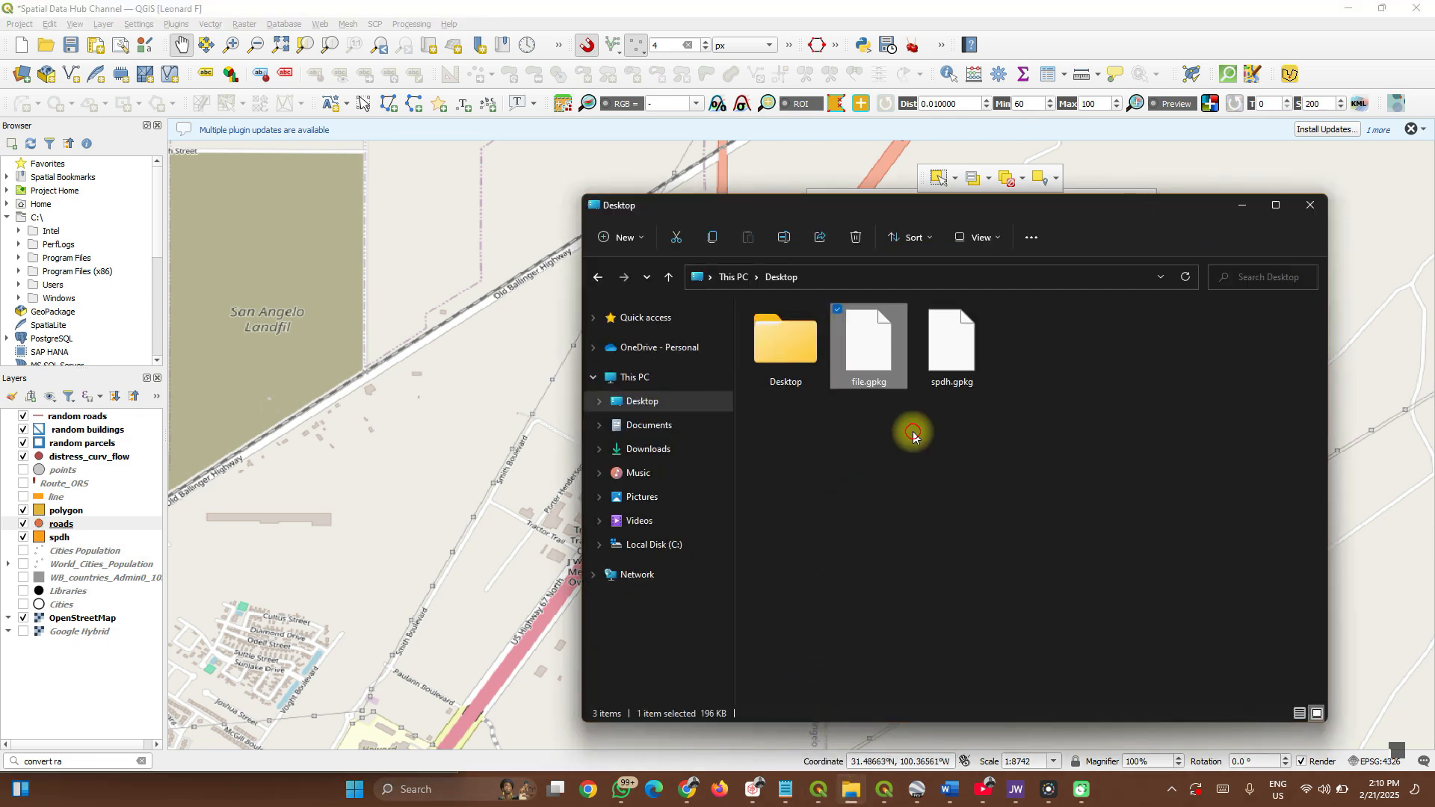
# Drag file.gpkg from the Desktop folder onto the QGIS map canvas.
pyautogui.click(913, 432)
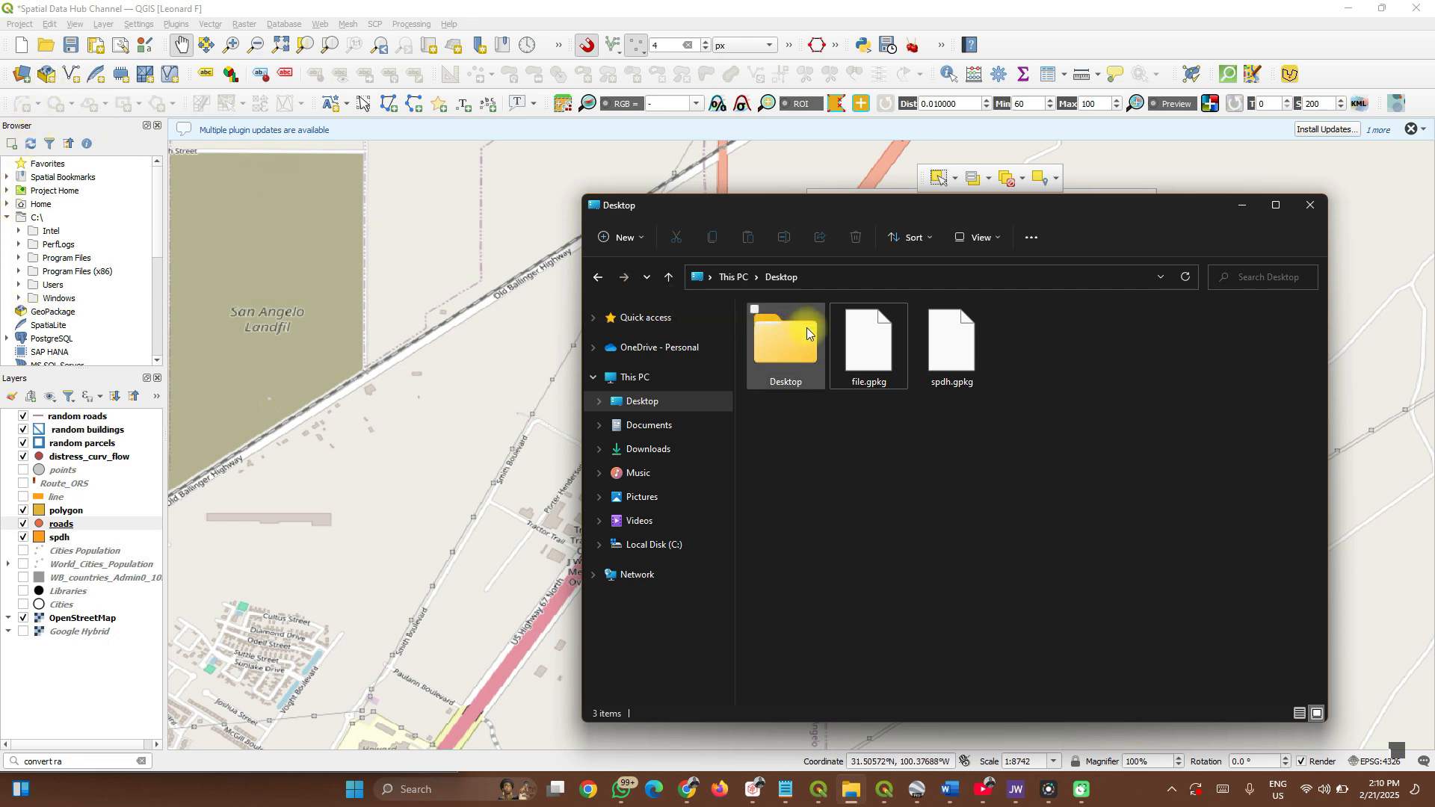
pyautogui.moveTo(872, 353); pyautogui.dragTo(479, 400)
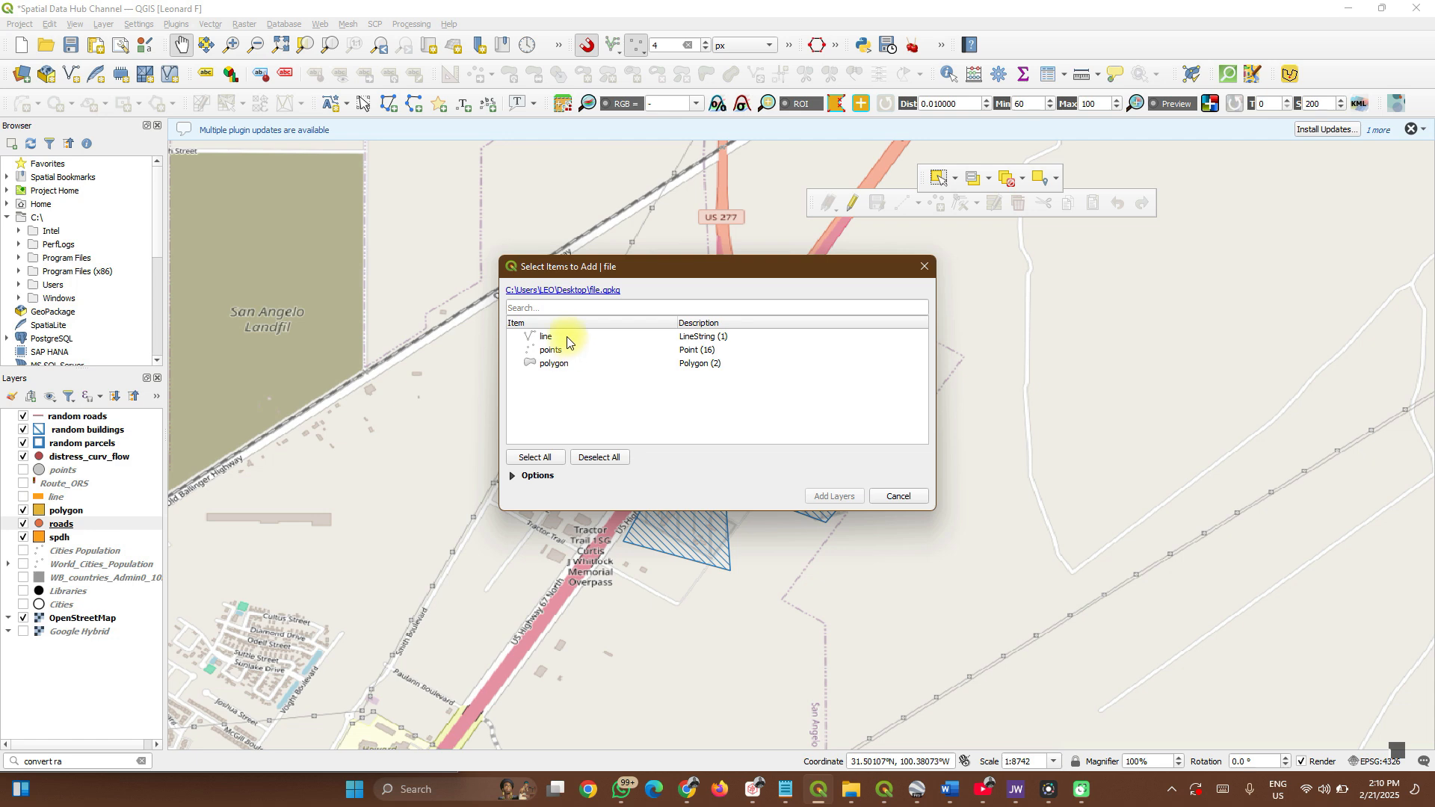
# Select all three file.gpkg layers (line, points, polygon) and add them to the map.
pyautogui.click(567, 340)
pyautogui.moveTo(566, 352); pyautogui.dragTo(560, 411)
pyautogui.click(538, 458)
pyautogui.click(580, 458)
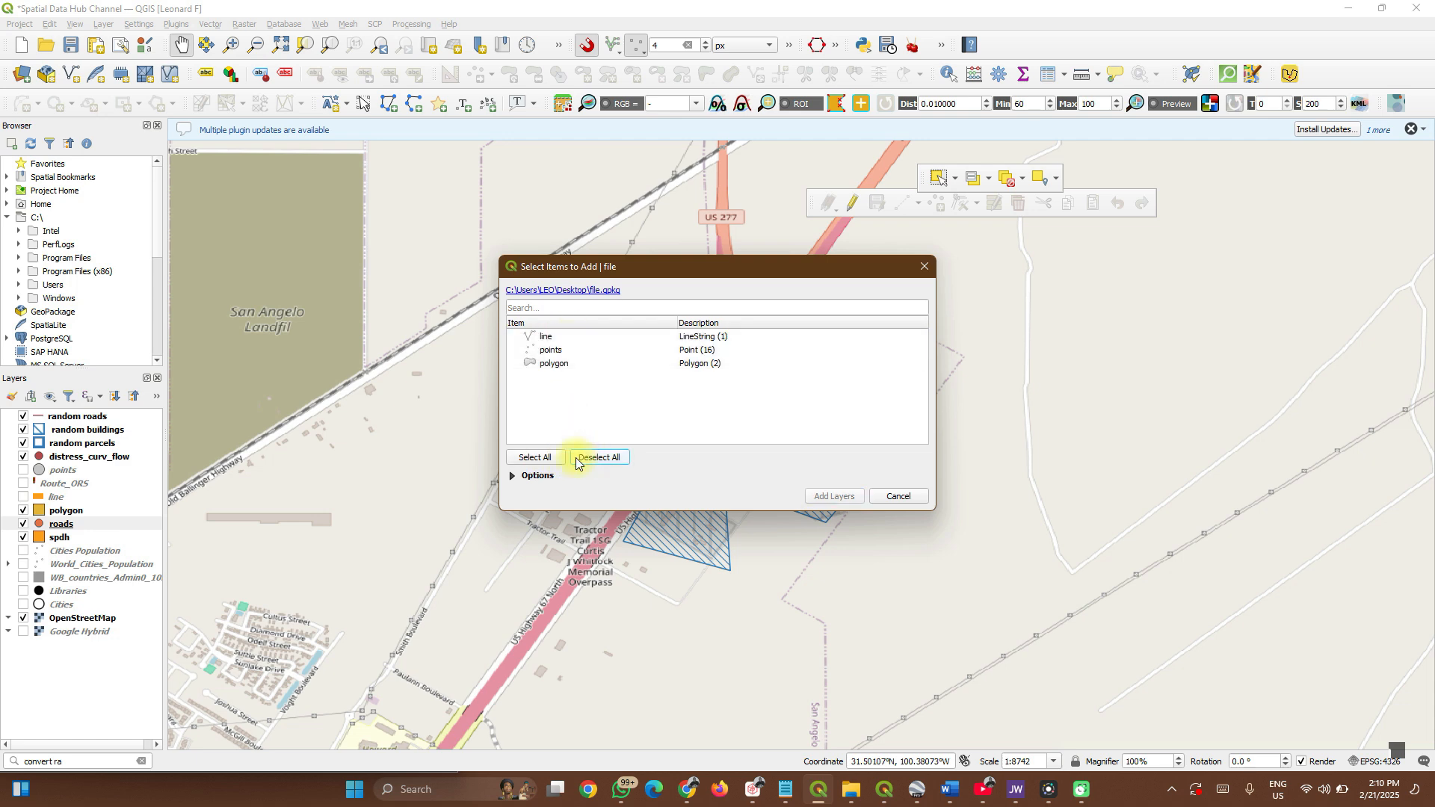
pyautogui.click(553, 458)
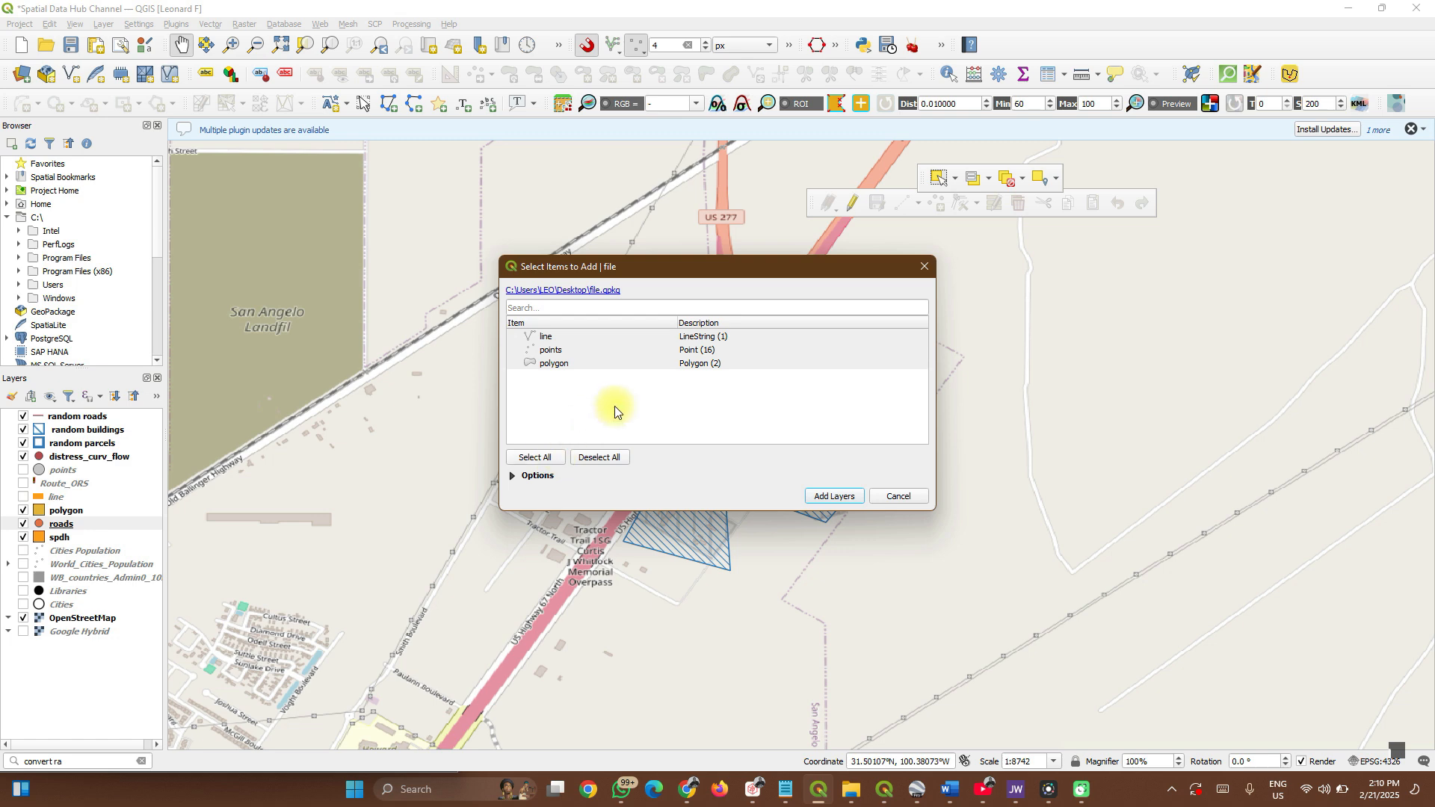
pyautogui.click(821, 497)
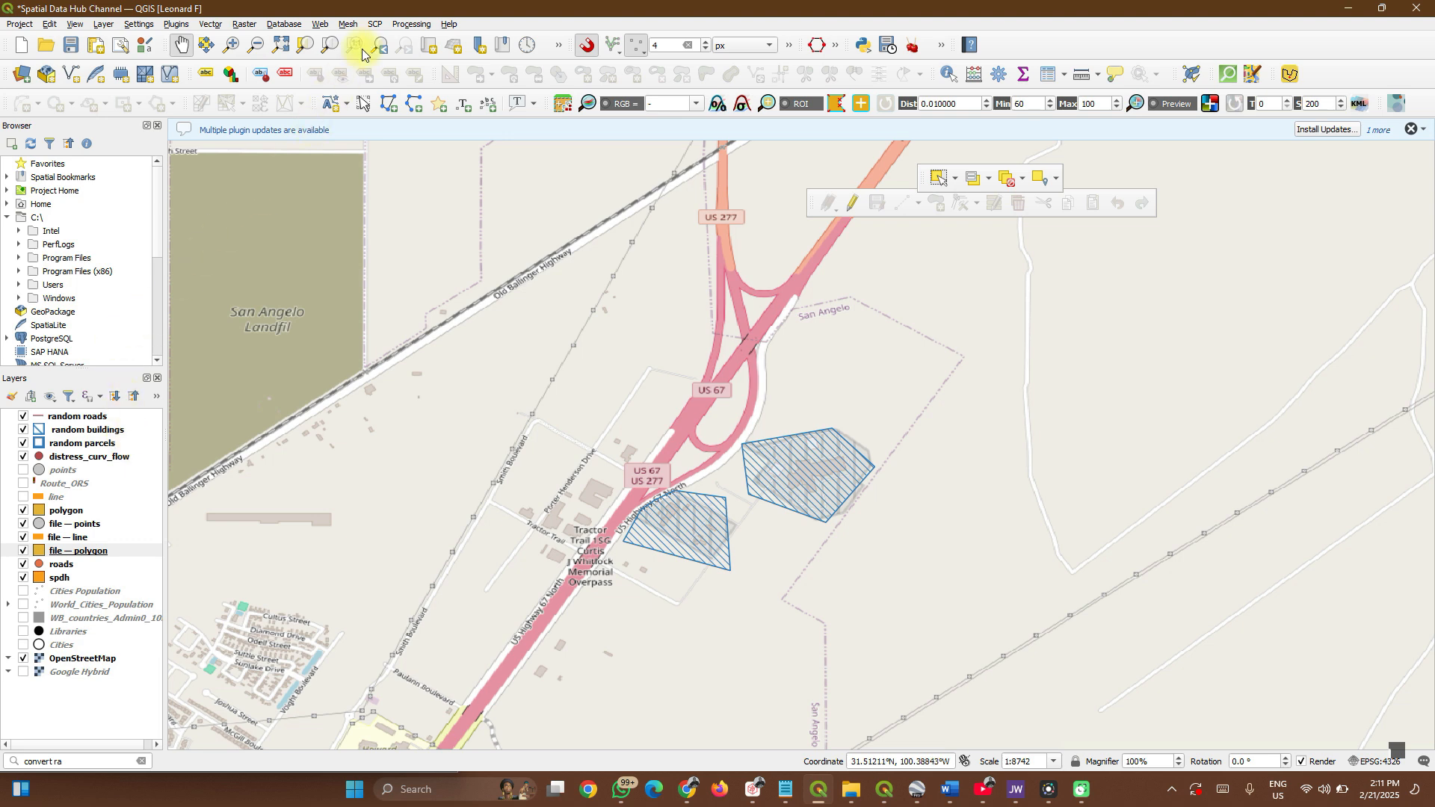
pyautogui.click(406, 24)
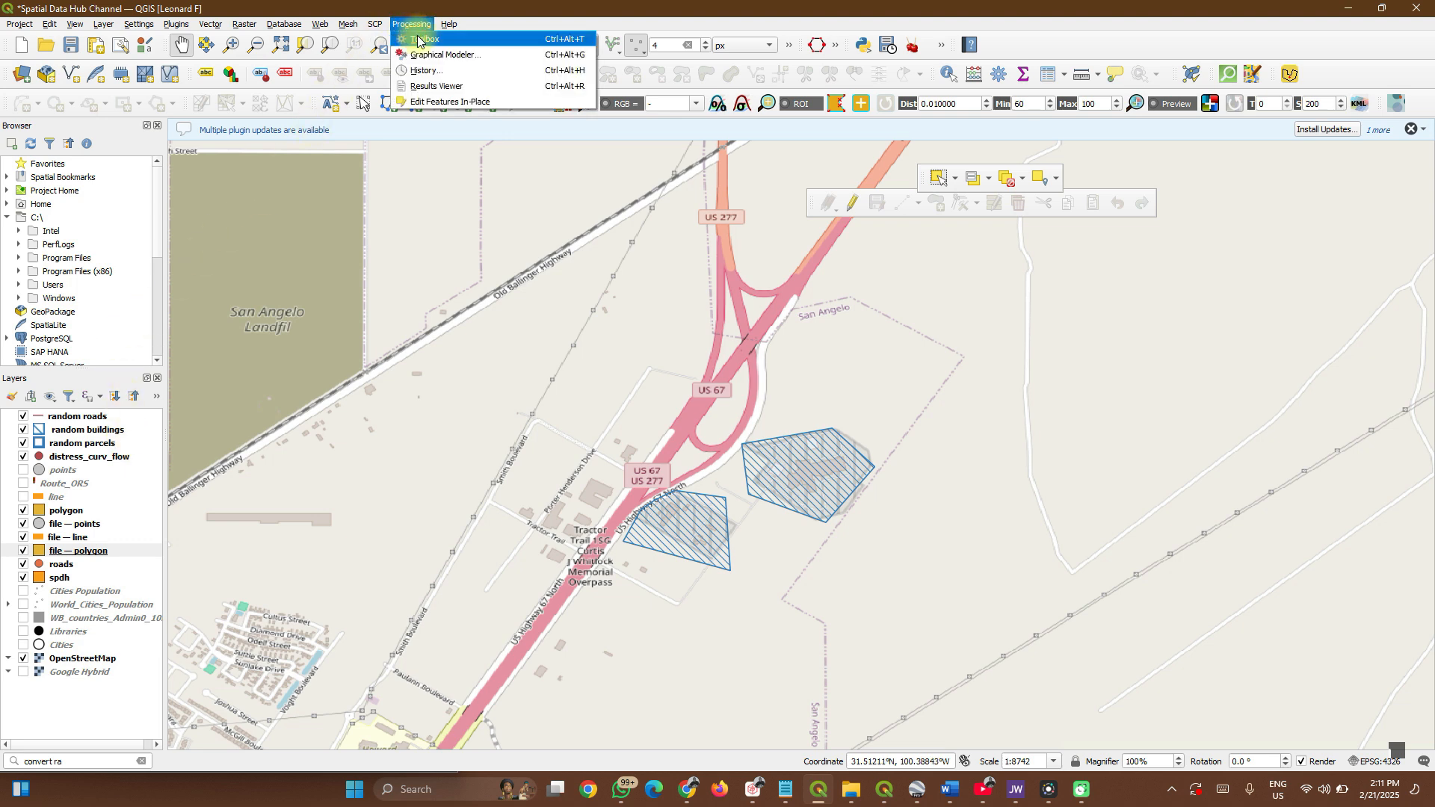
# Open the Package layers algorithm and choose the line, points and polygon layers as inputs.
pyautogui.click(418, 39)
pyautogui.click(1295, 164)
pyautogui.write('pack')
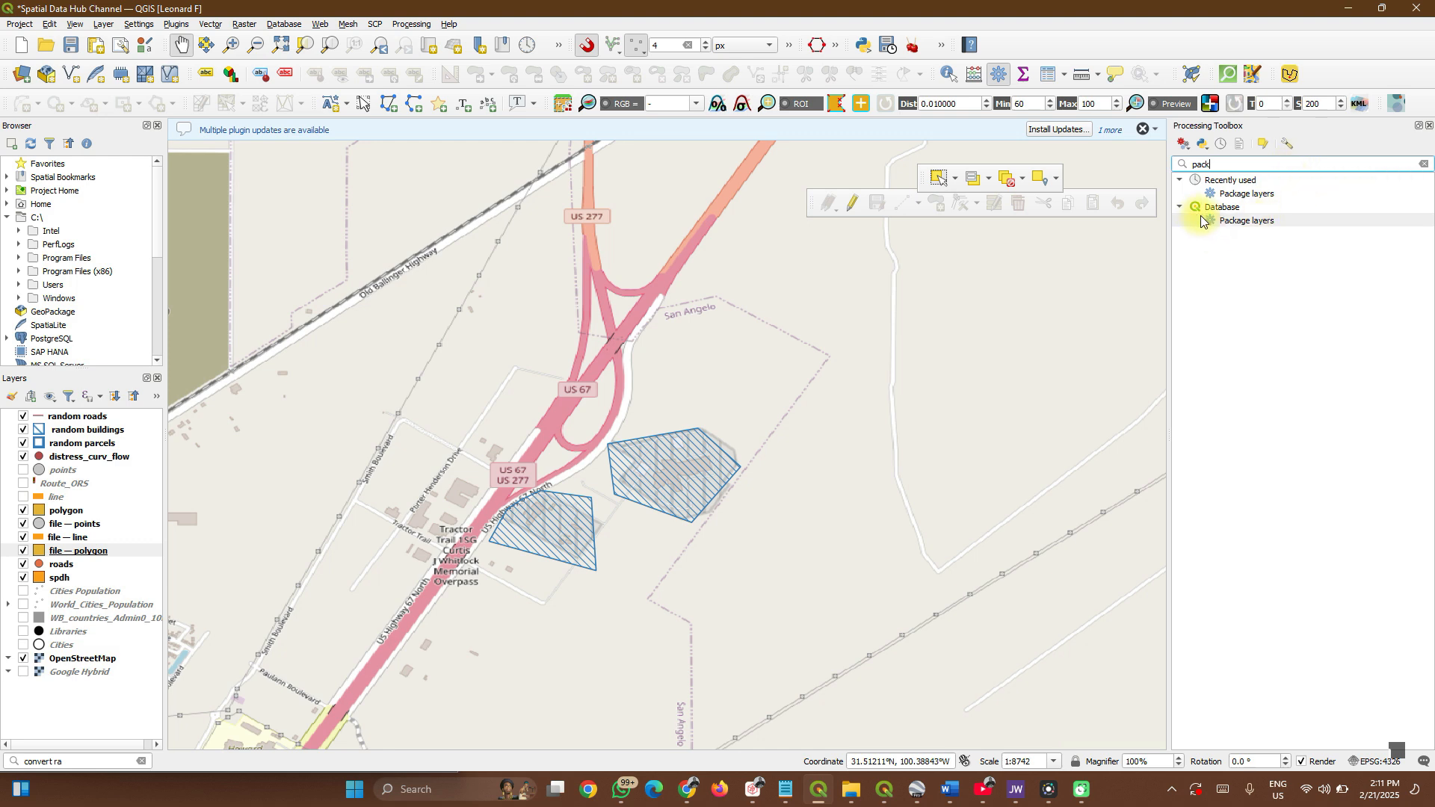
pyautogui.doubleClick(1242, 222)
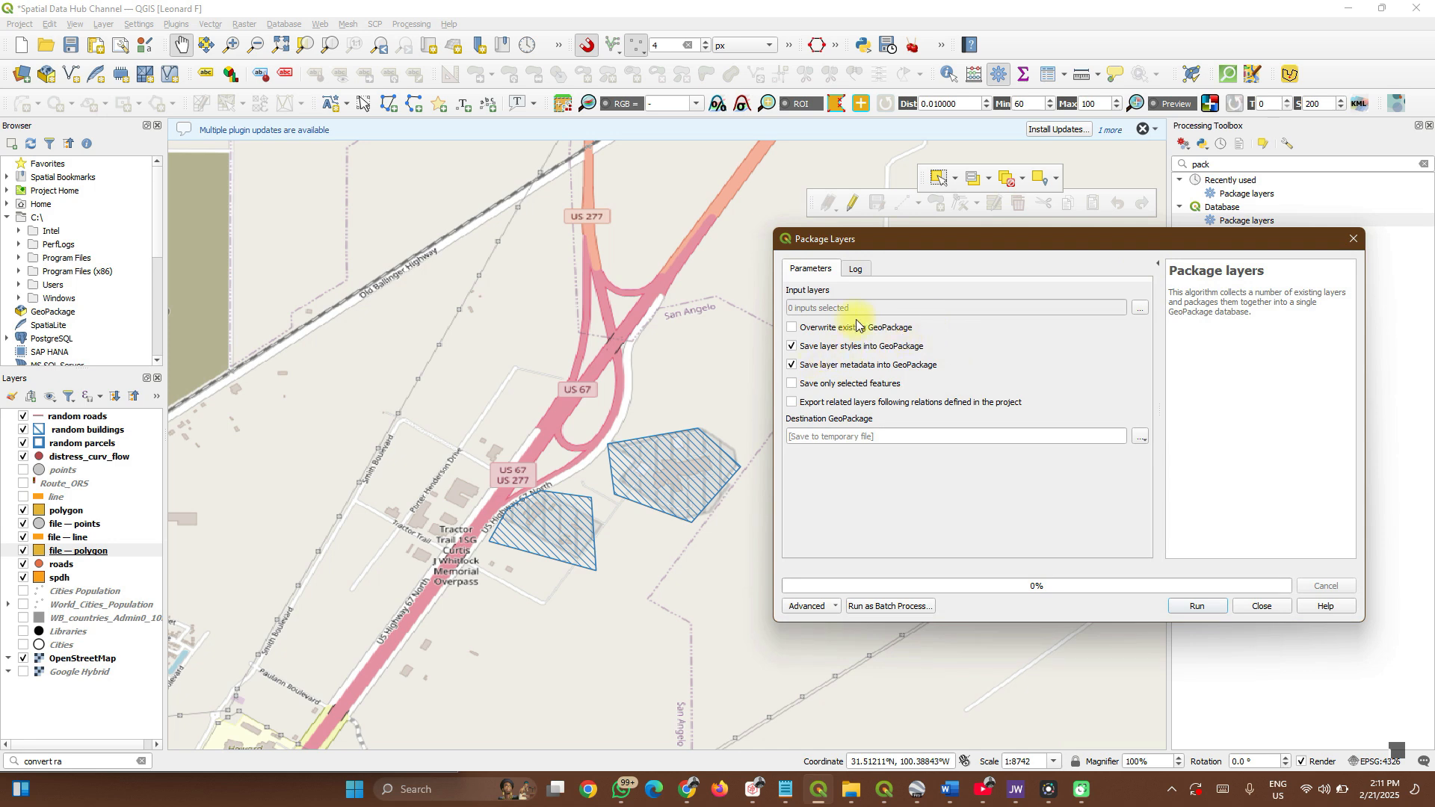
pyautogui.click(1142, 309)
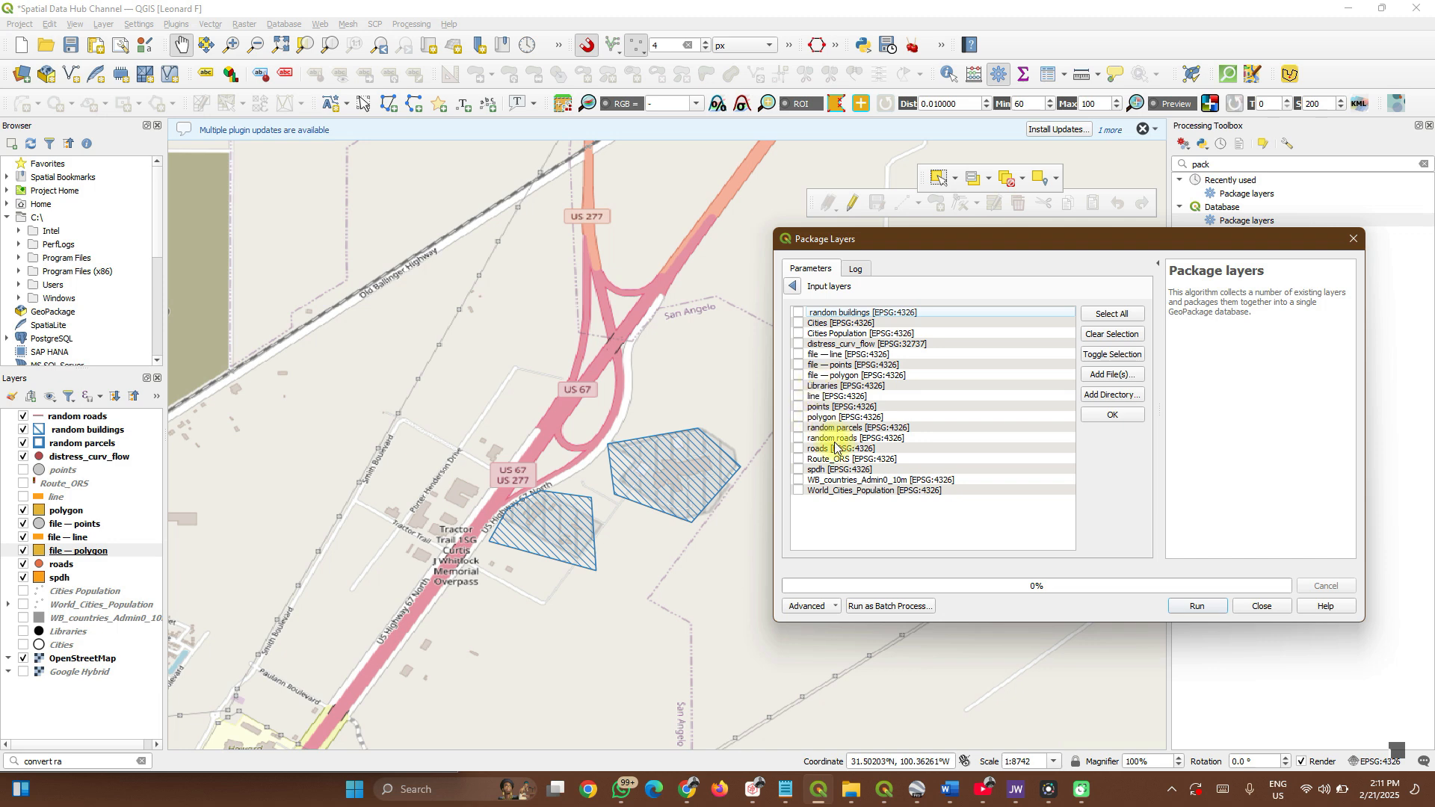
pyautogui.click(799, 408)
pyautogui.click(799, 418)
pyautogui.click(793, 286)
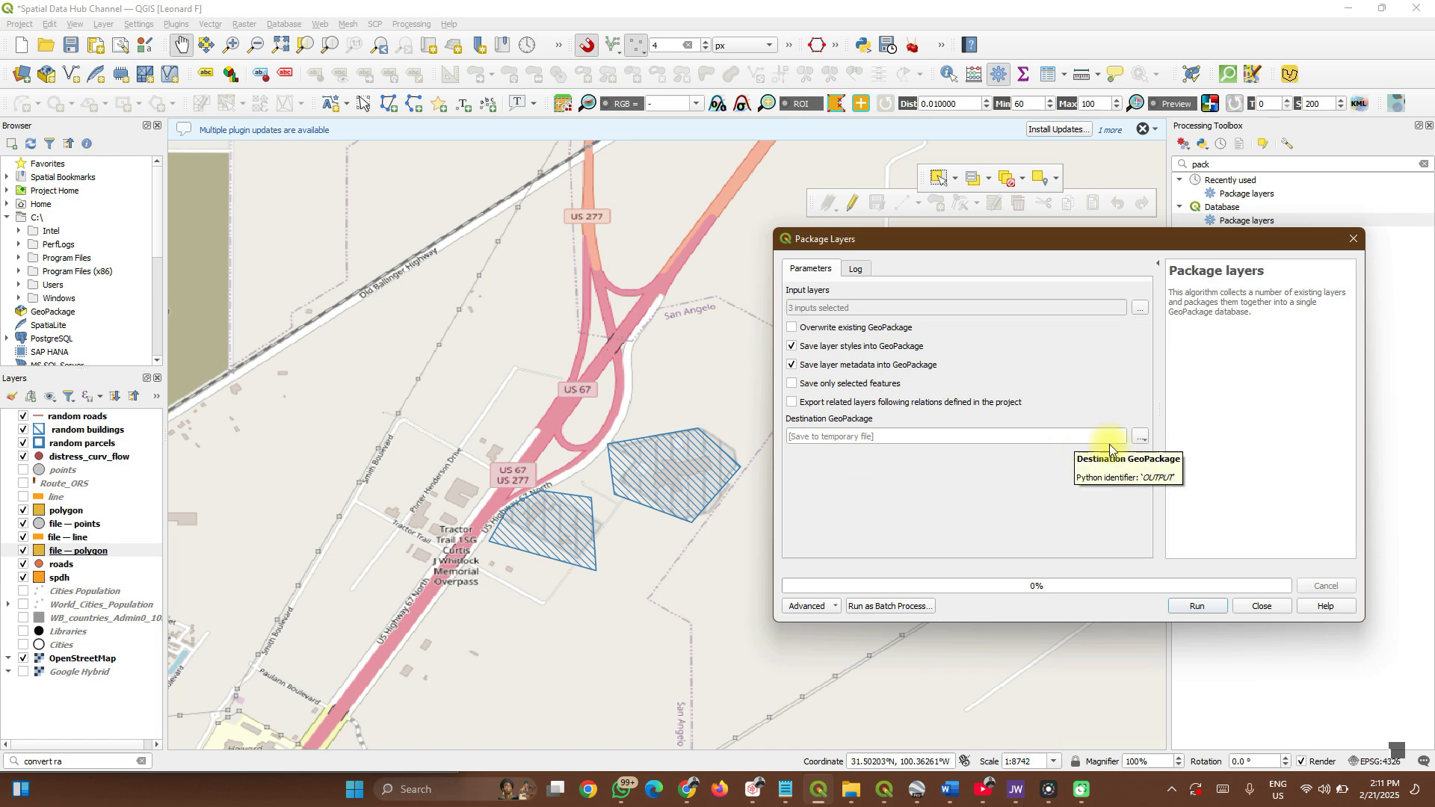
# Save the package as spatialDH.gpkg on the Desktop and run it.
pyautogui.click(1139, 438)
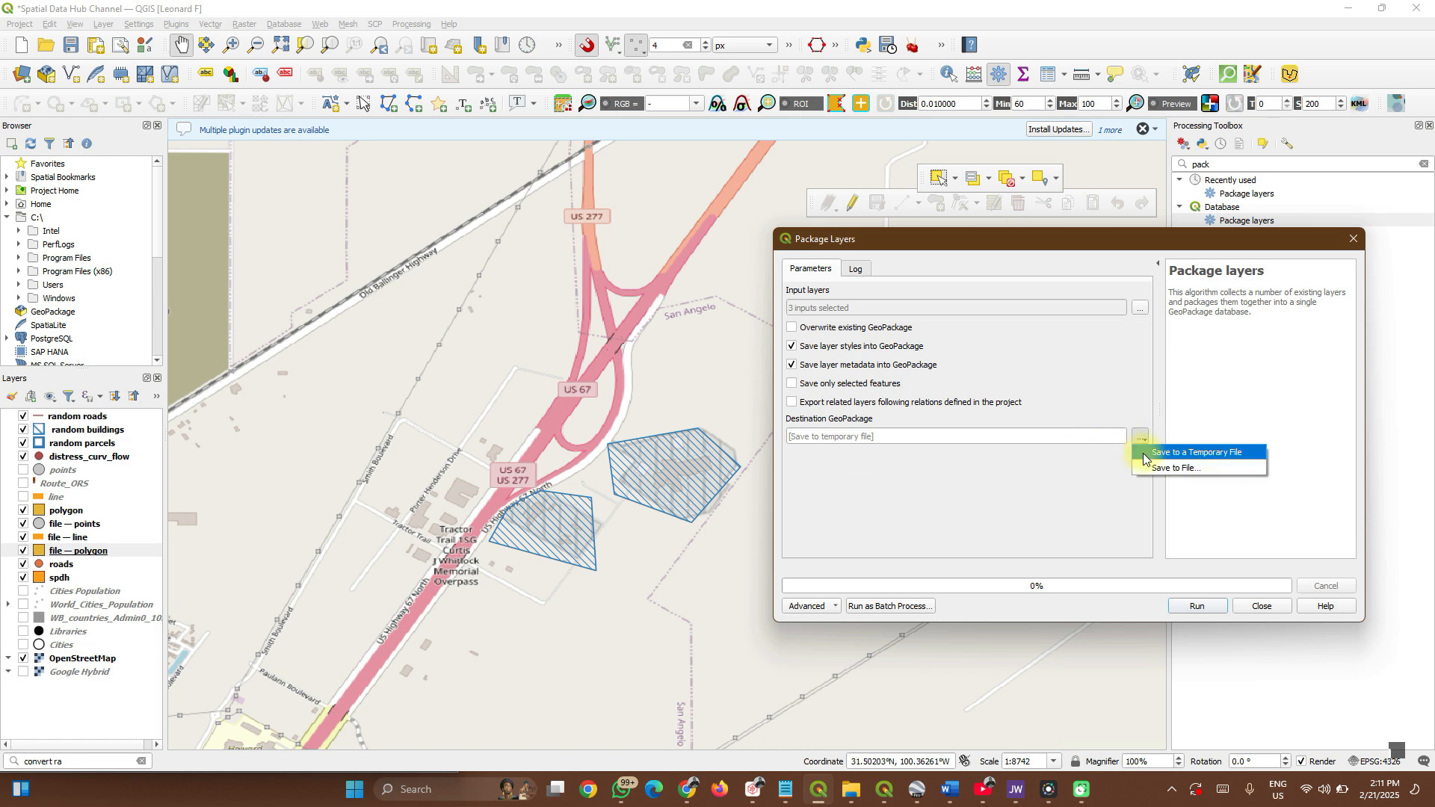
pyautogui.click(1170, 468)
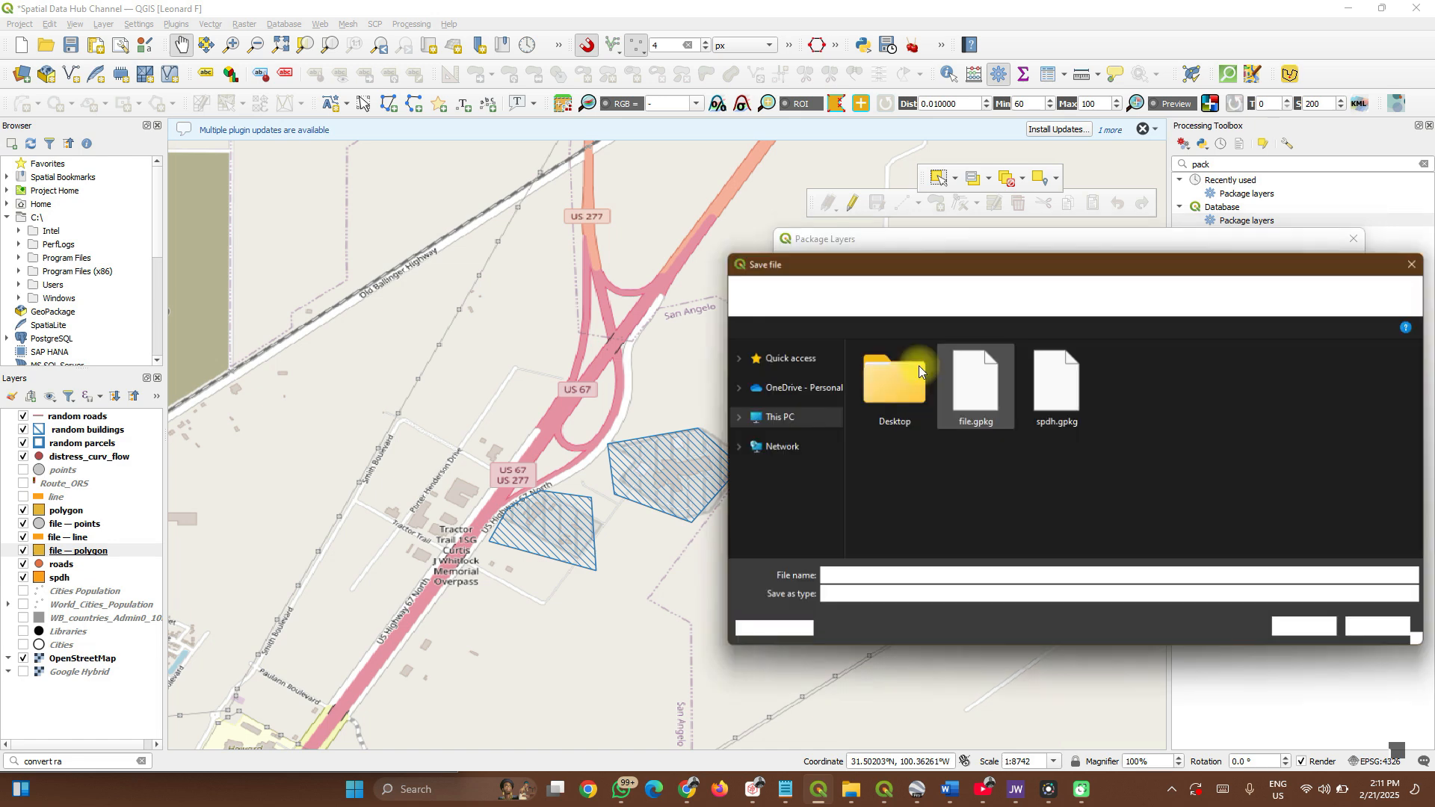
pyautogui.click(882, 576)
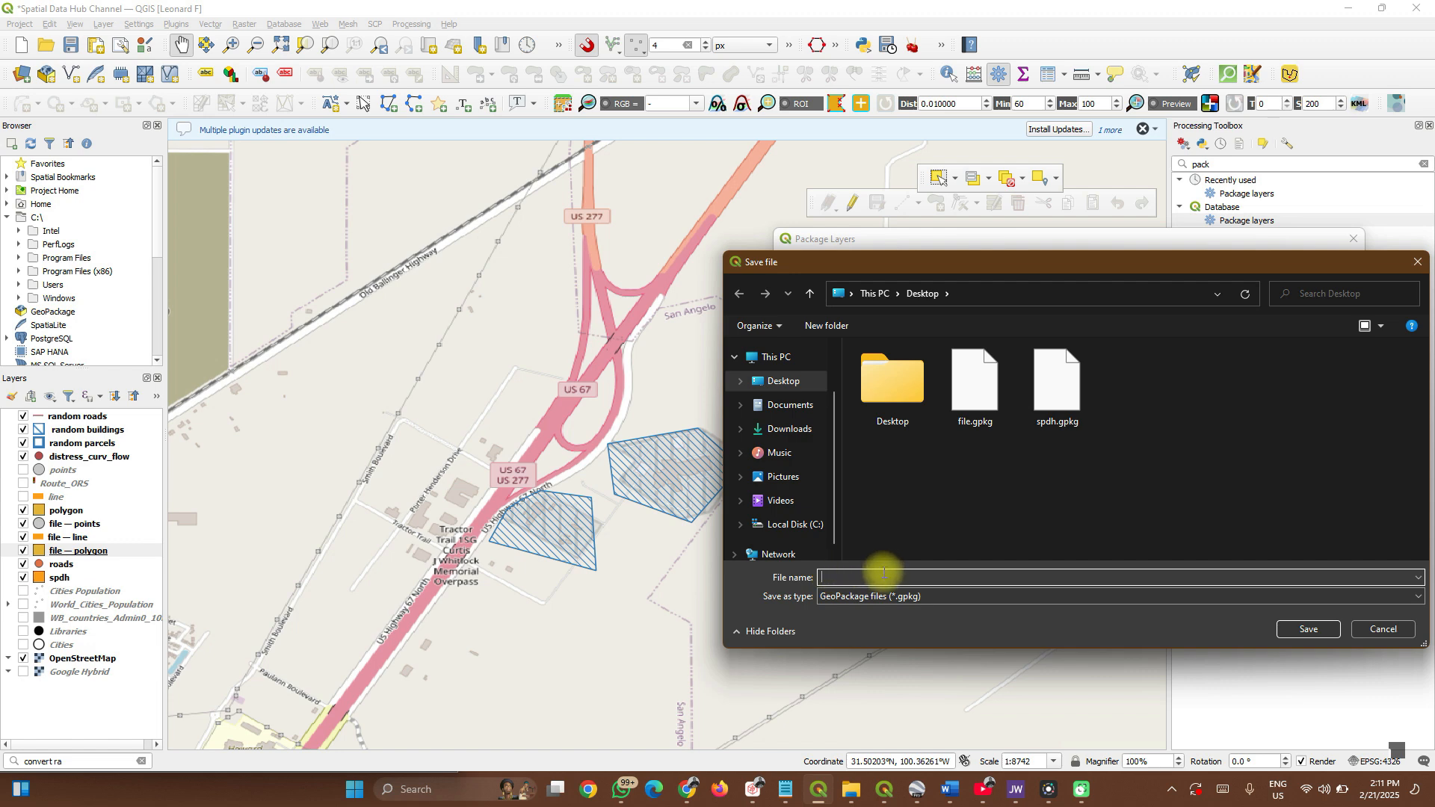
pyautogui.write('spatialDH')
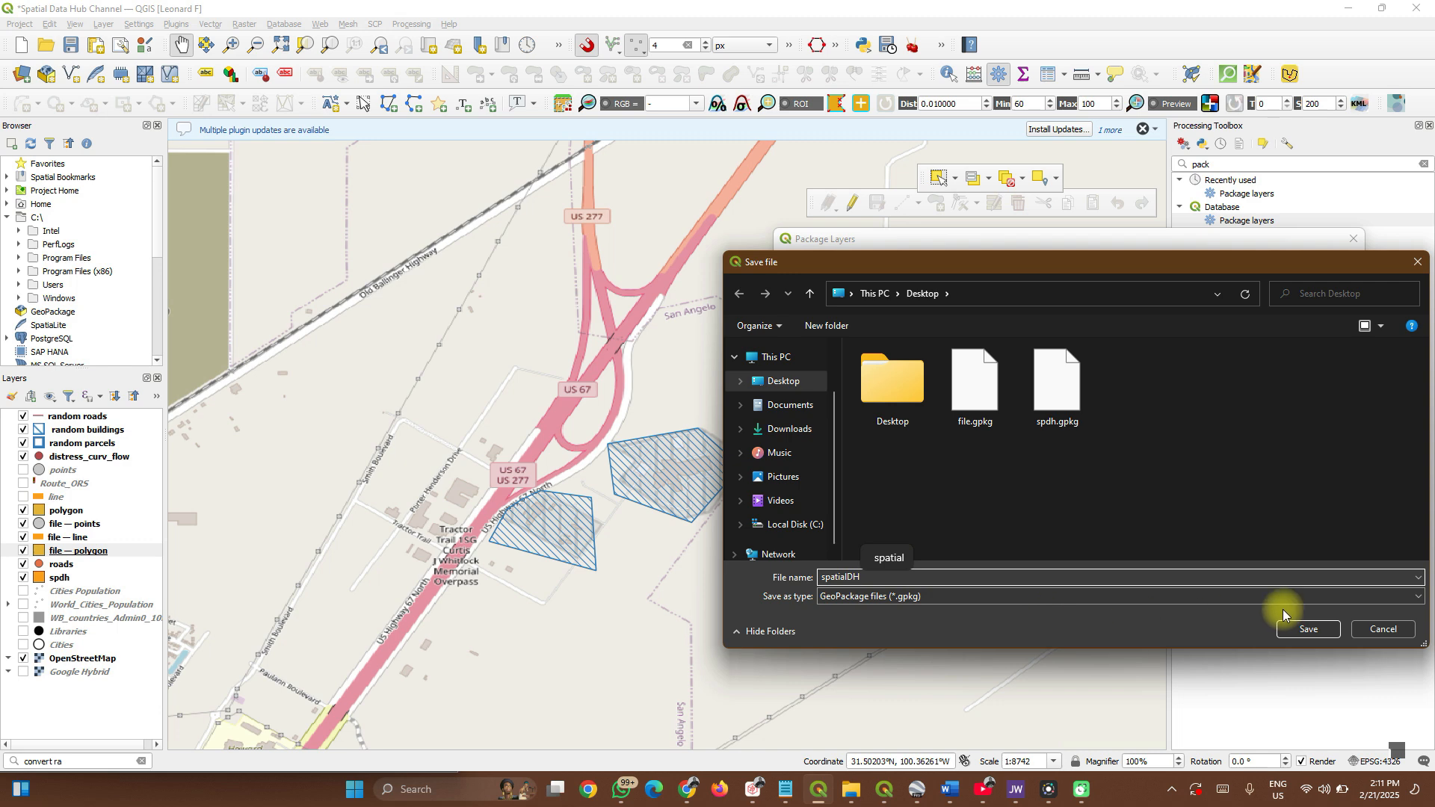
pyautogui.click(1301, 632)
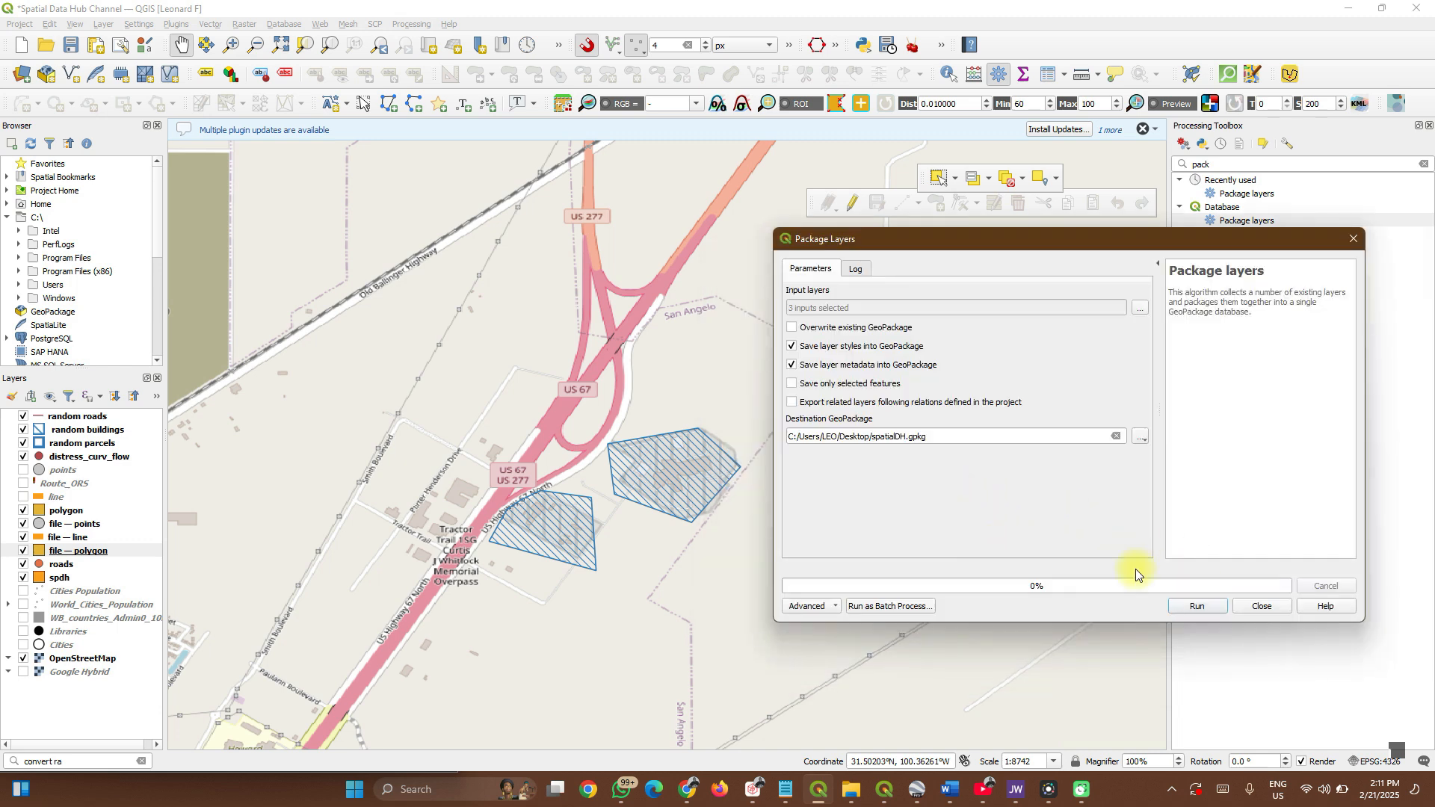
pyautogui.click(1192, 608)
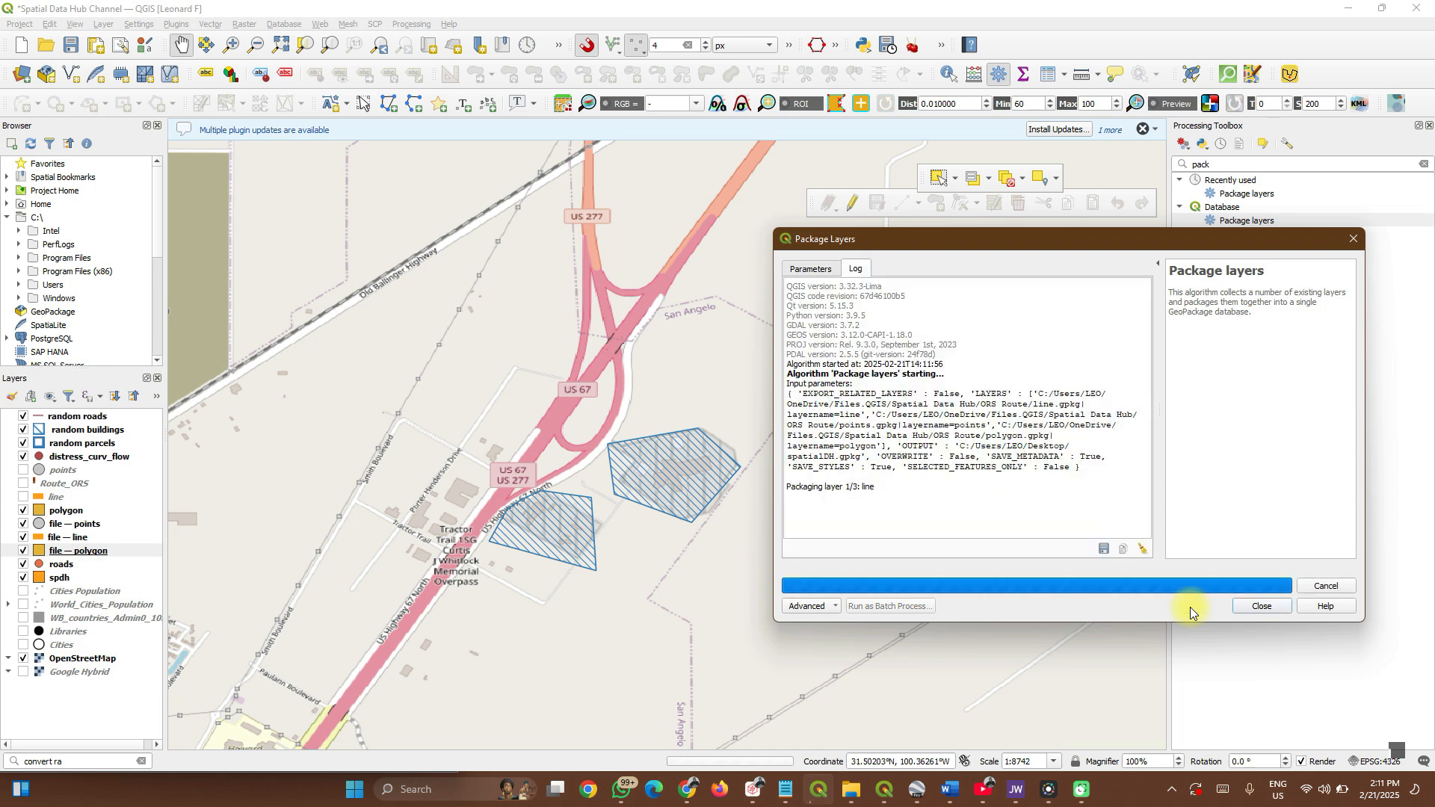
pyautogui.click(1248, 607)
pyautogui.click(855, 792)
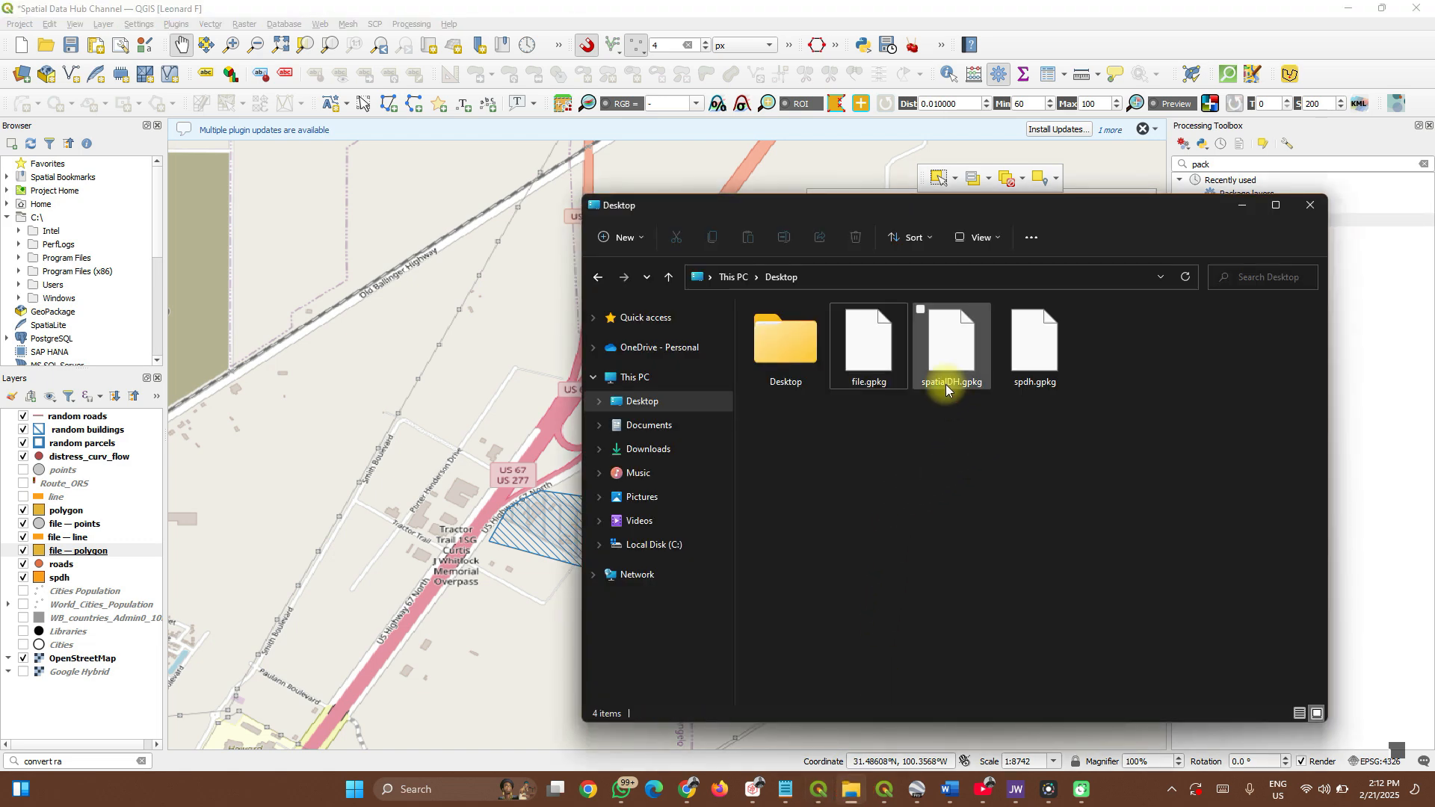
pyautogui.moveTo(953, 370); pyautogui.dragTo(540, 503)
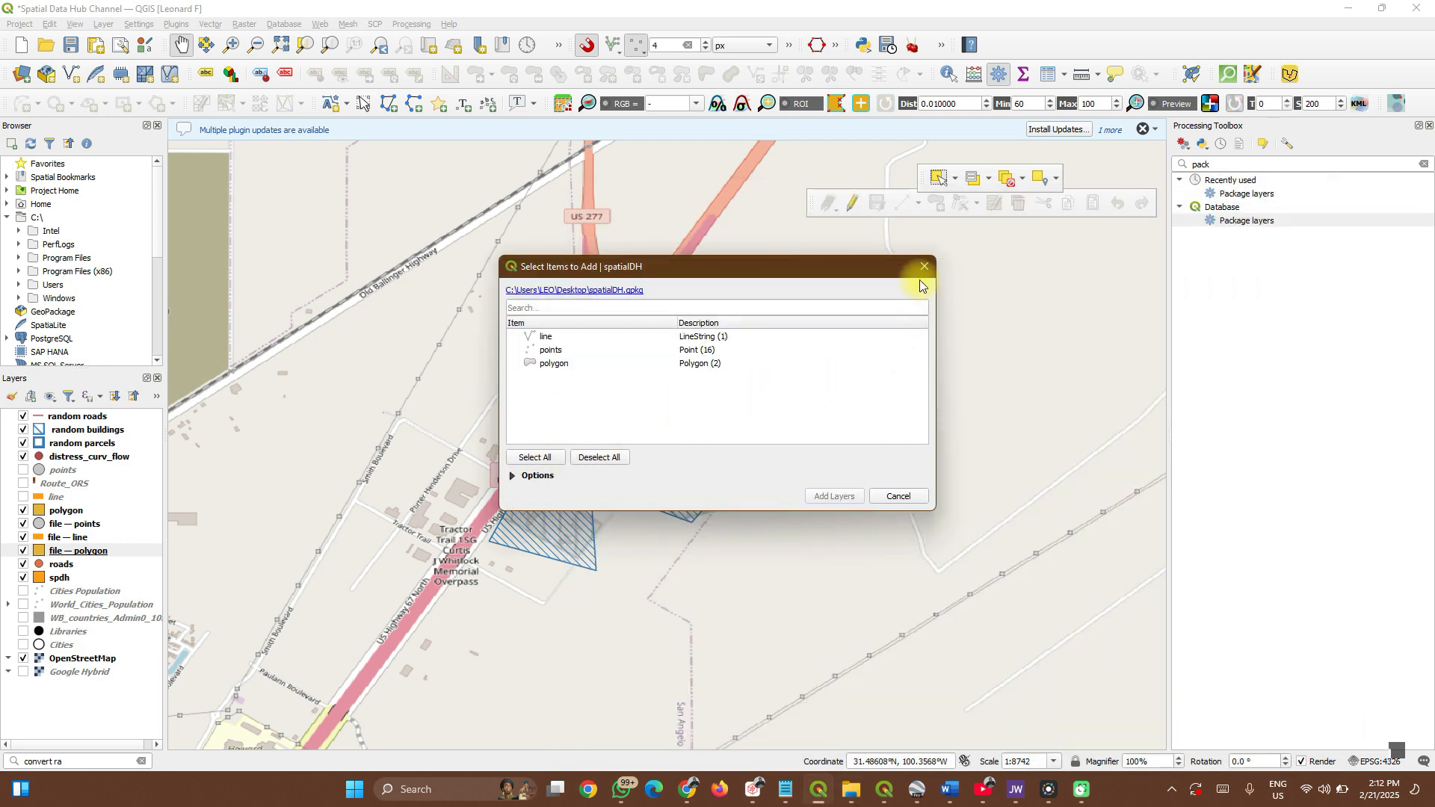
pyautogui.click(923, 270)
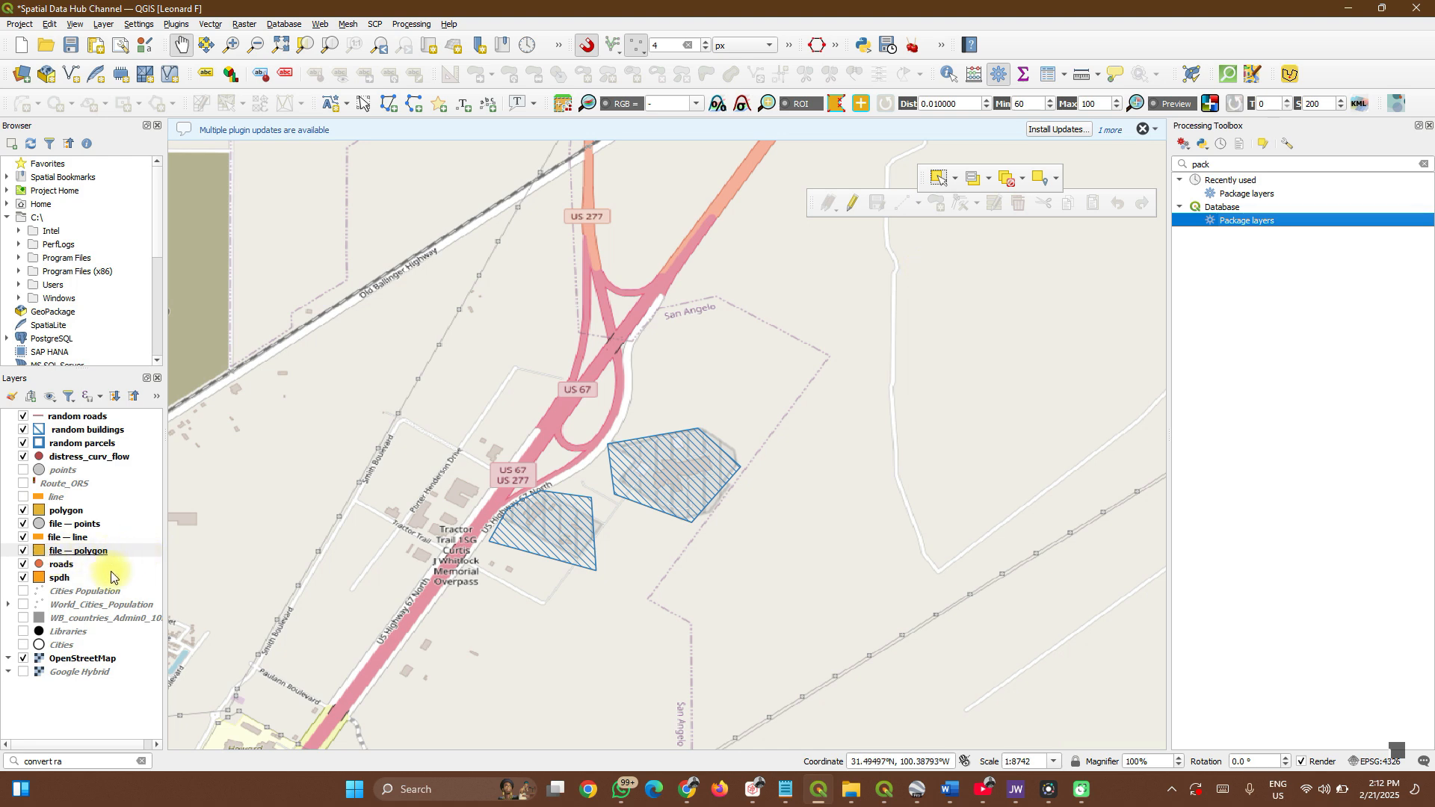
# Review World_Cities_Population's properties: an ESRI Shapefile with 332 point features.
pyautogui.click(87, 605)
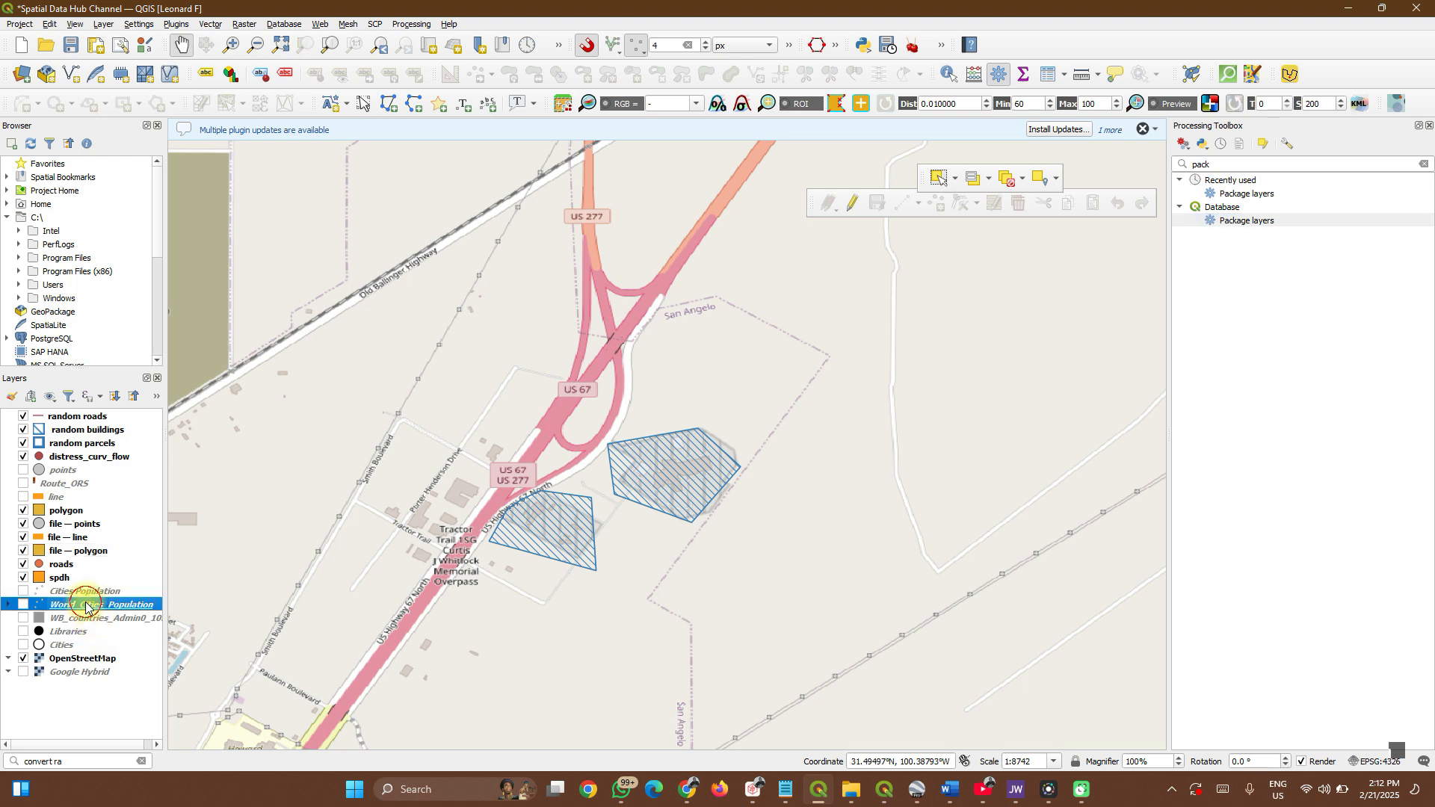
pyautogui.rightClick(86, 606)
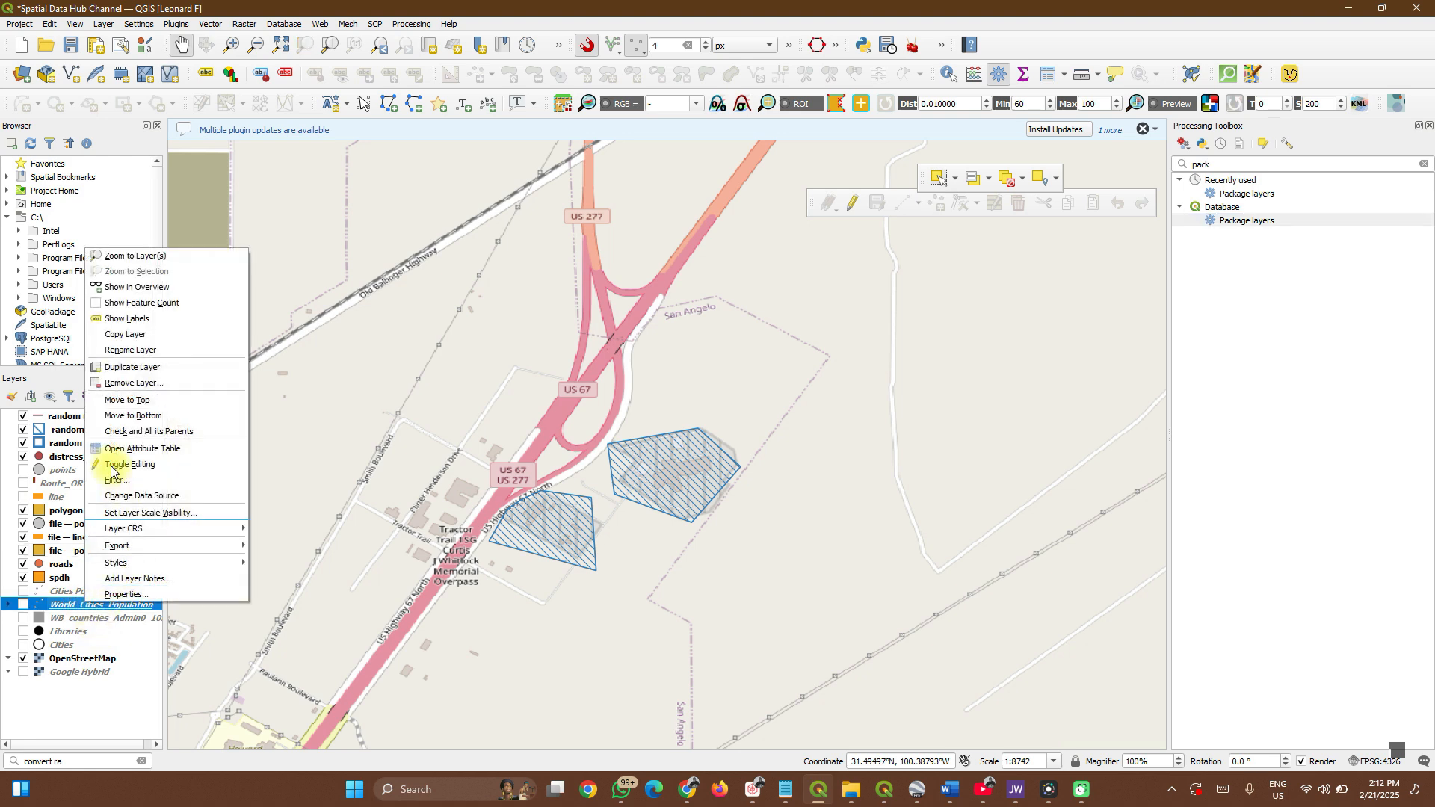
pyautogui.click(167, 596)
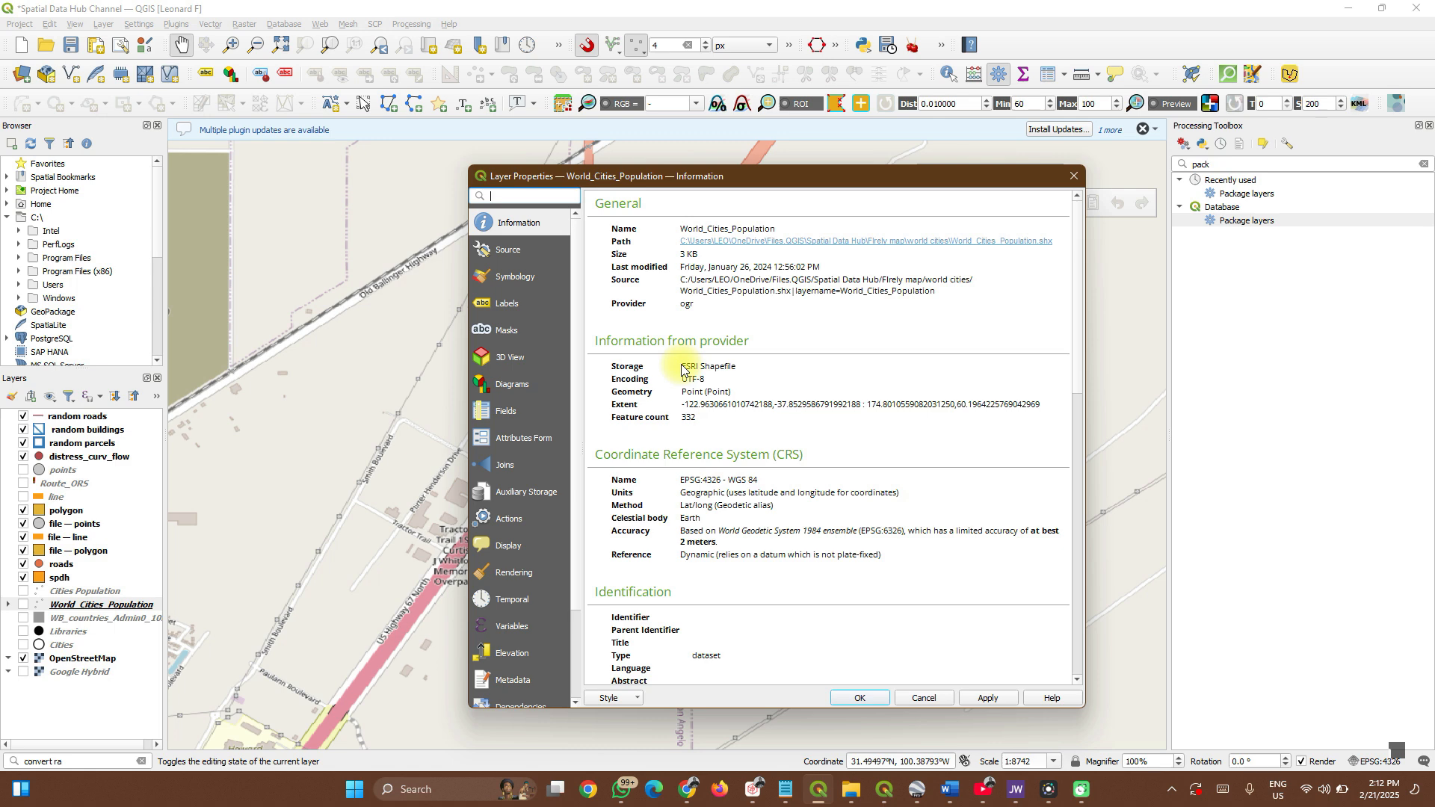
pyautogui.click(1074, 177)
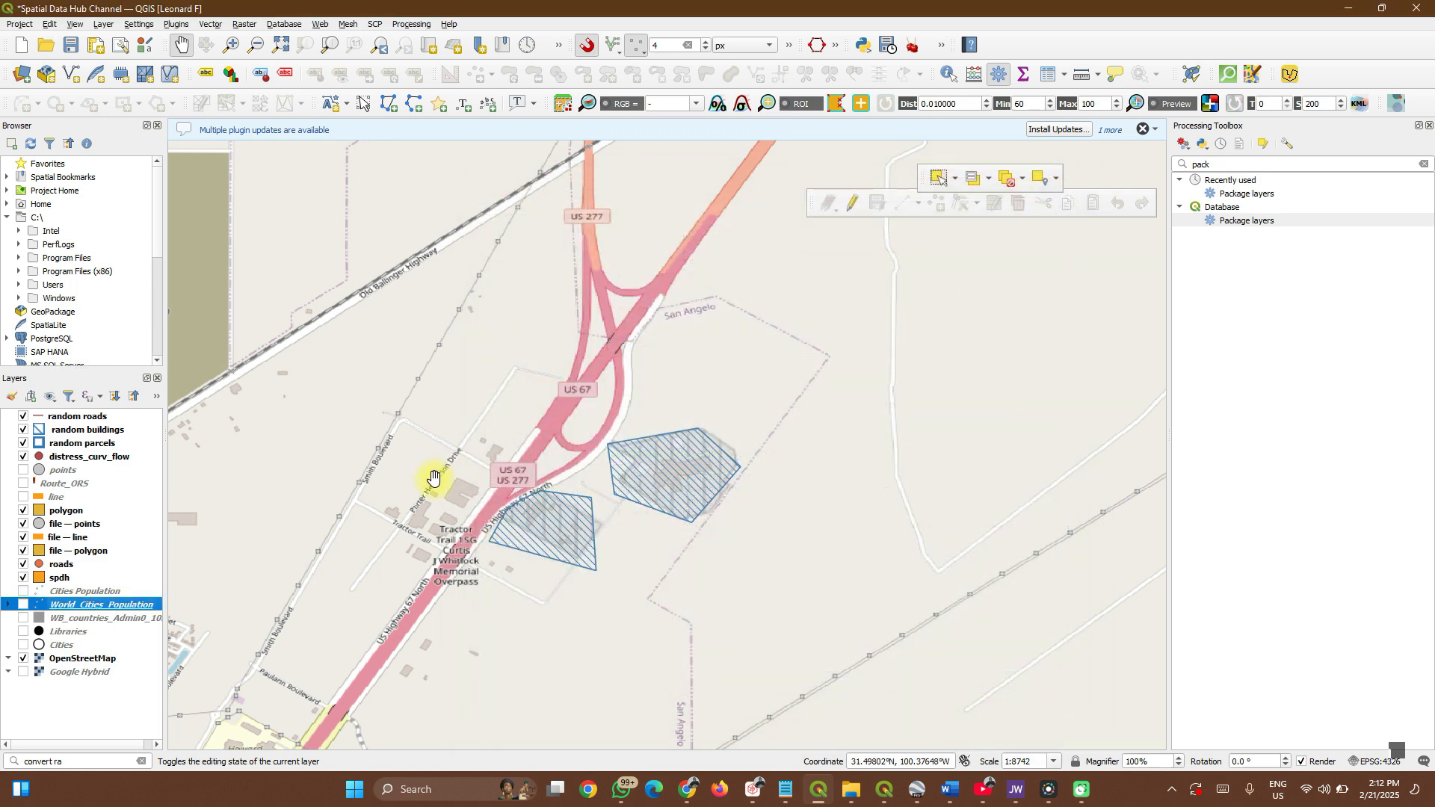
# Show the Export submenu for the World_Cities_Population layer.
pyautogui.rightClick(84, 610)
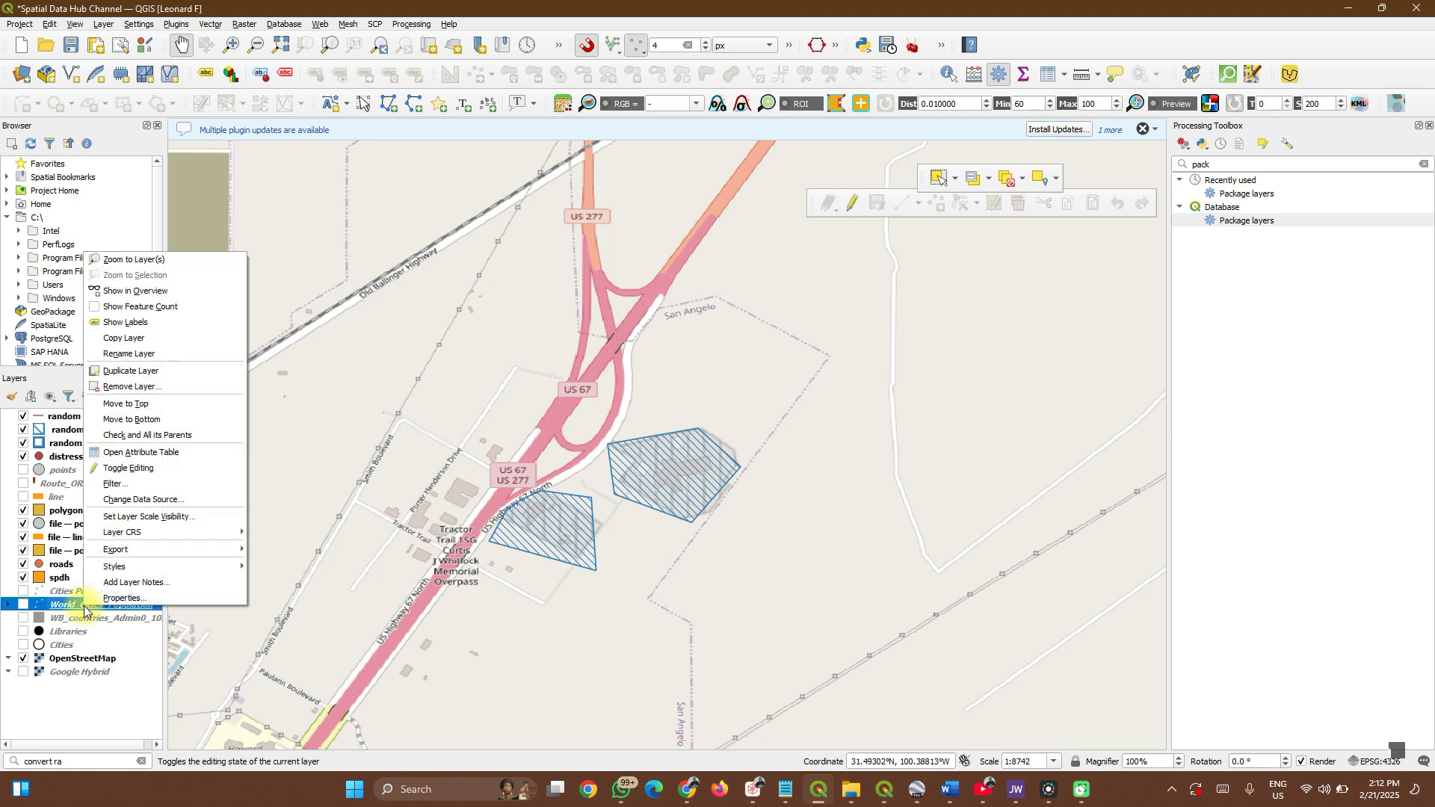
pyautogui.moveTo(155, 572)
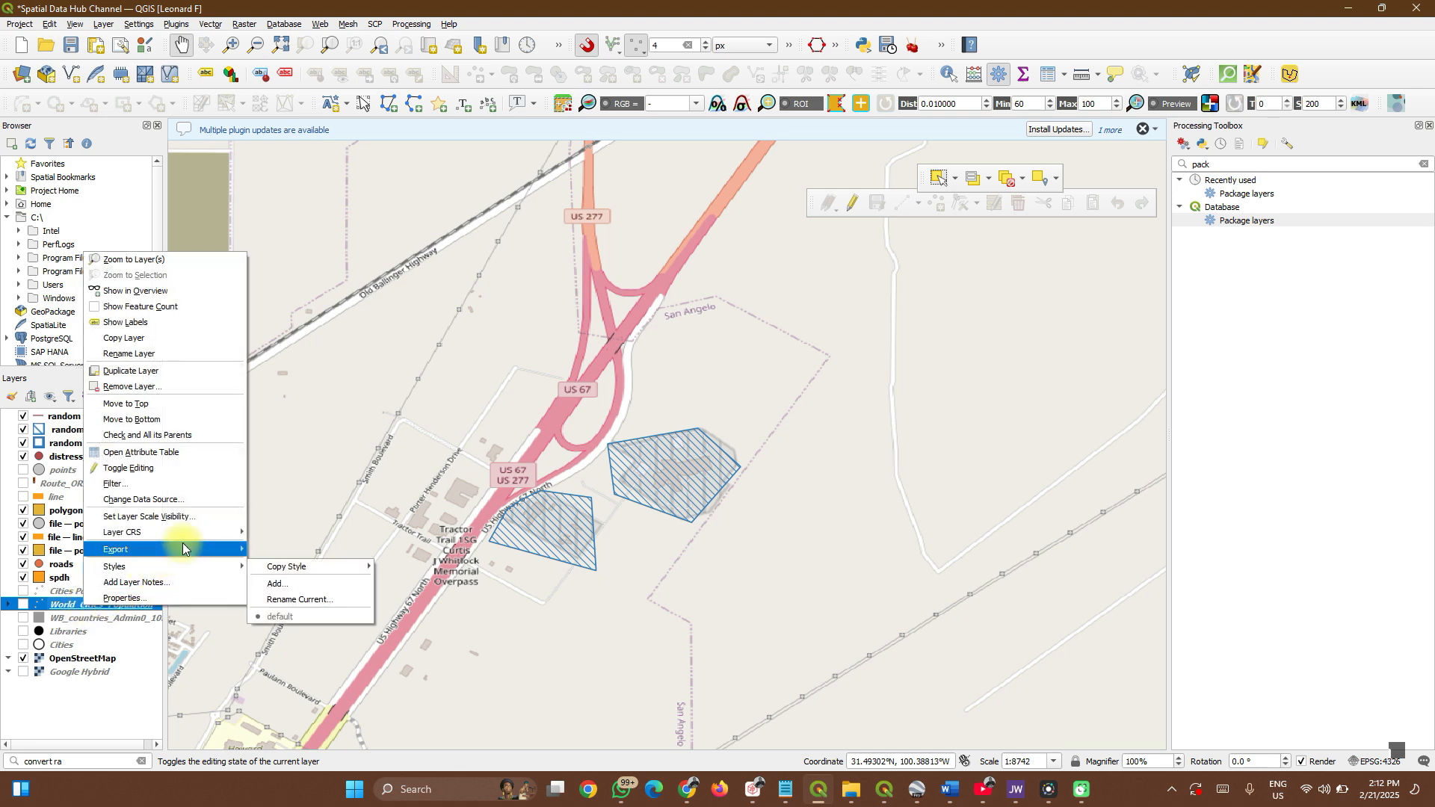
pyautogui.moveTo(189, 544)
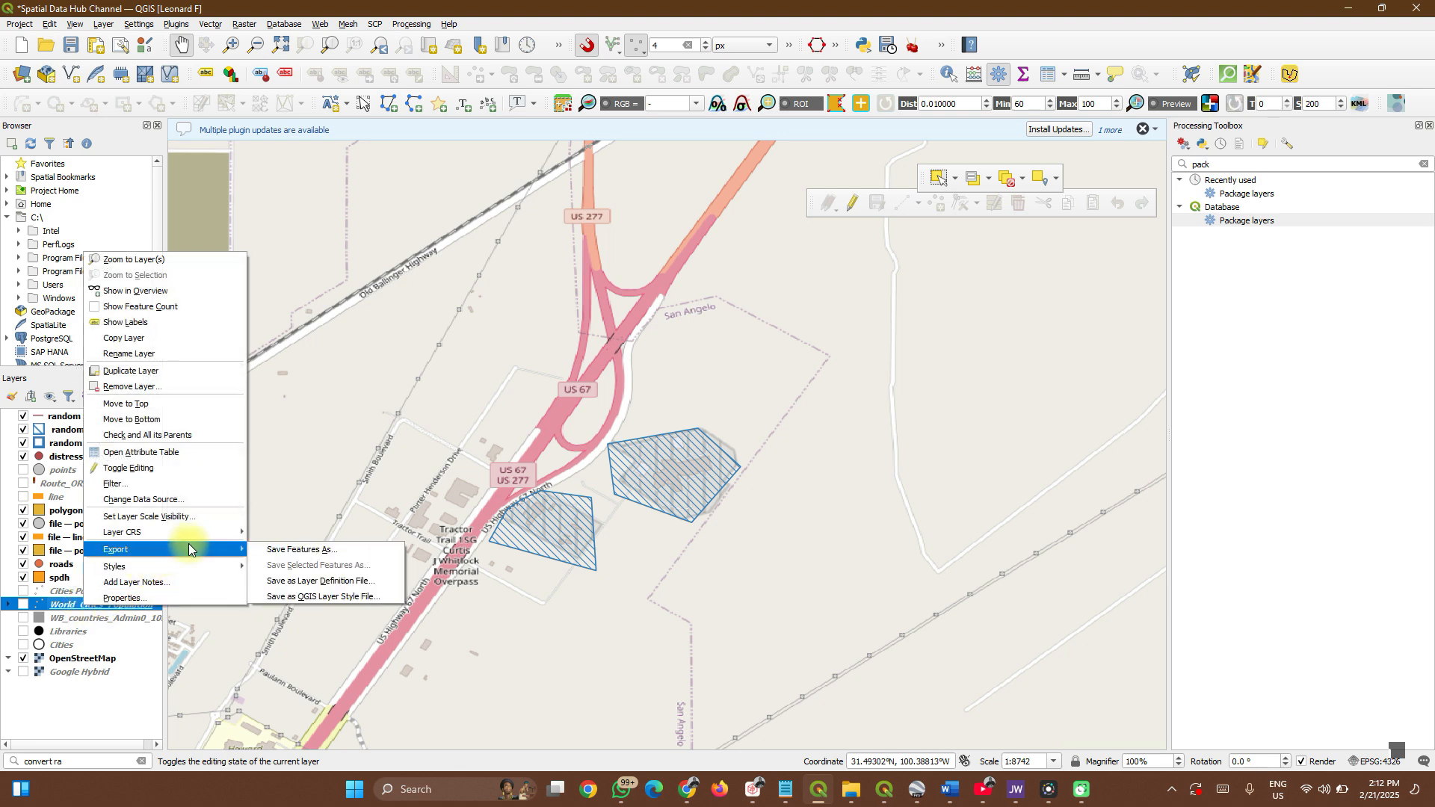
# Save World_Cities_Population as GeoPackage 'world cities' on the Desktop and add it to the map.
pyautogui.click(295, 554)
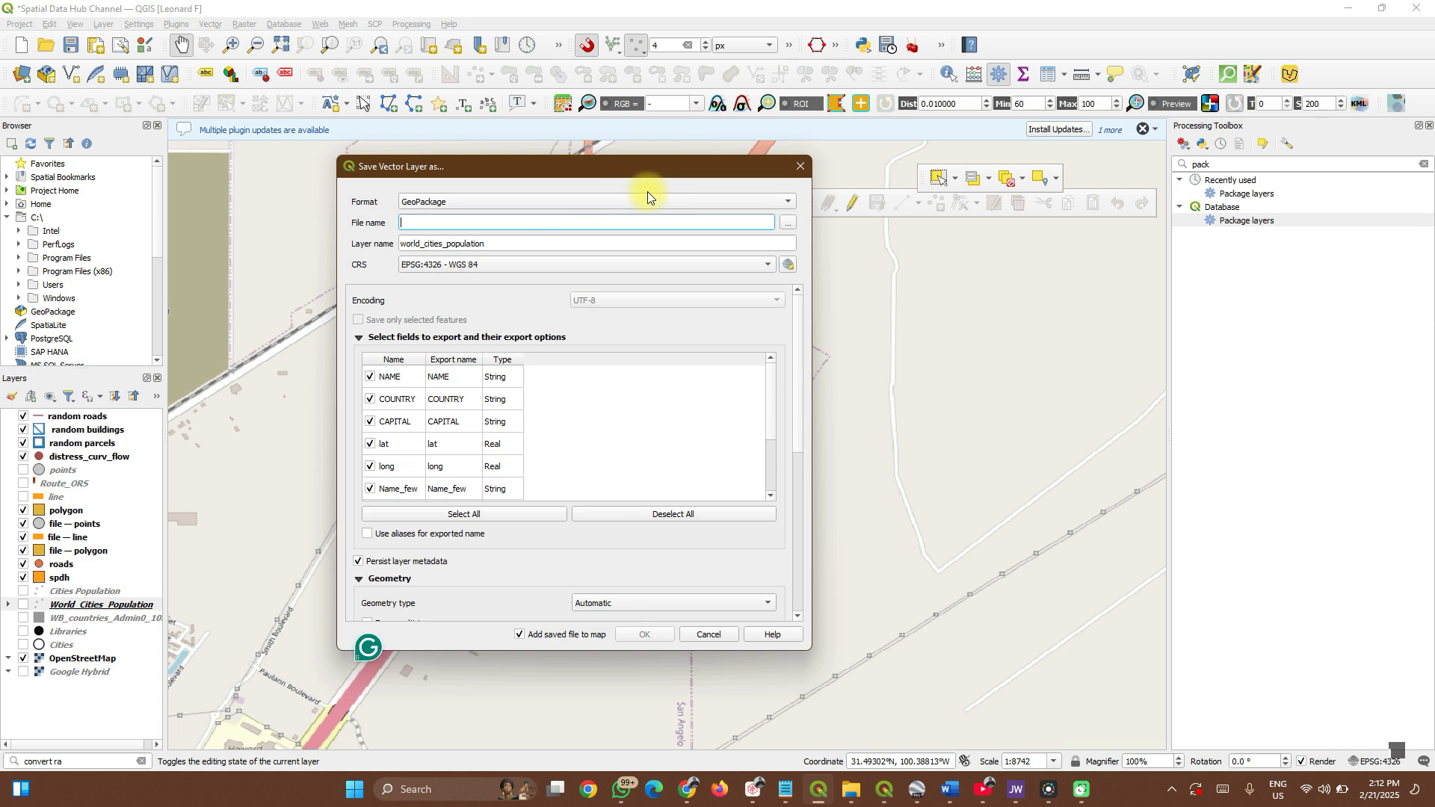
pyautogui.click(666, 202)
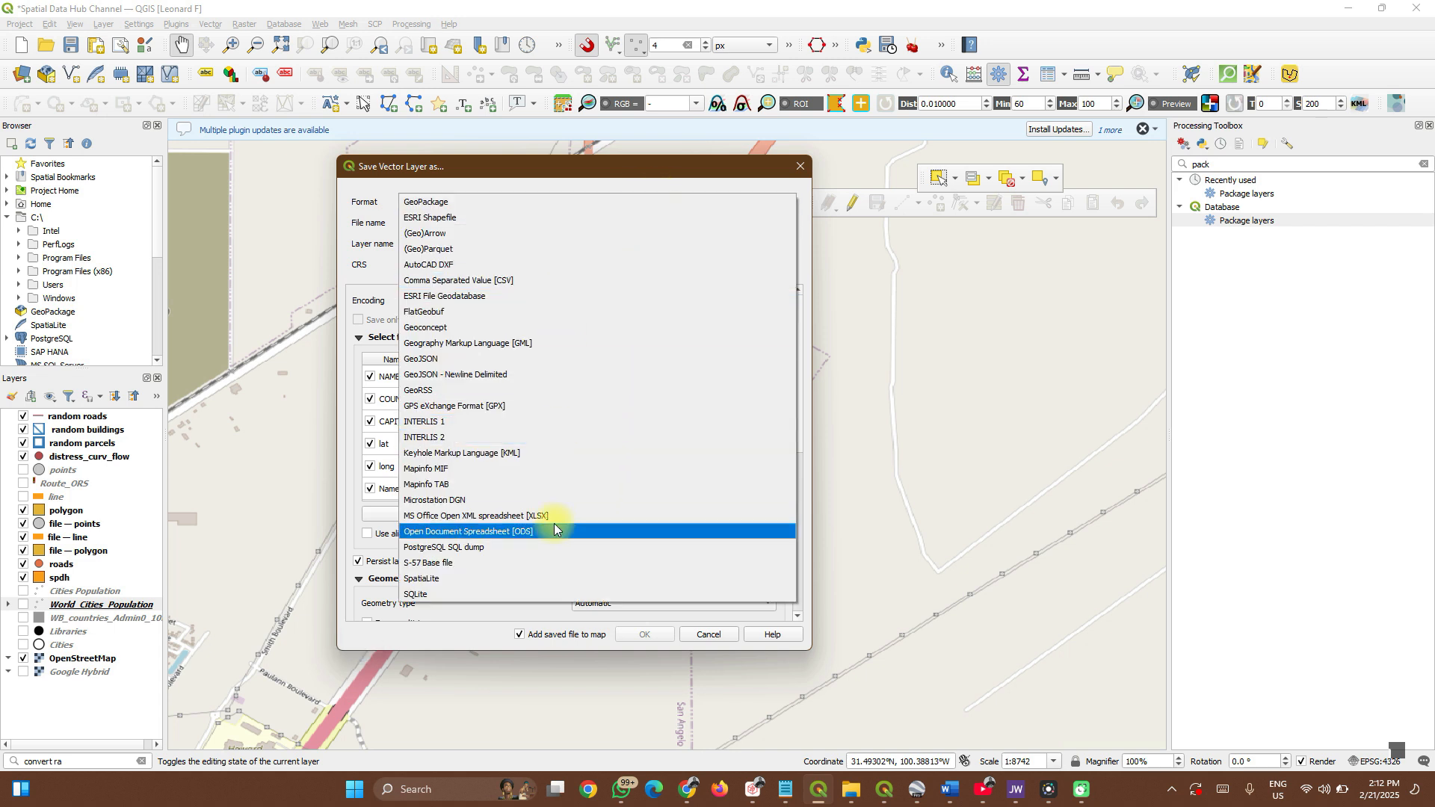
pyautogui.click(447, 203)
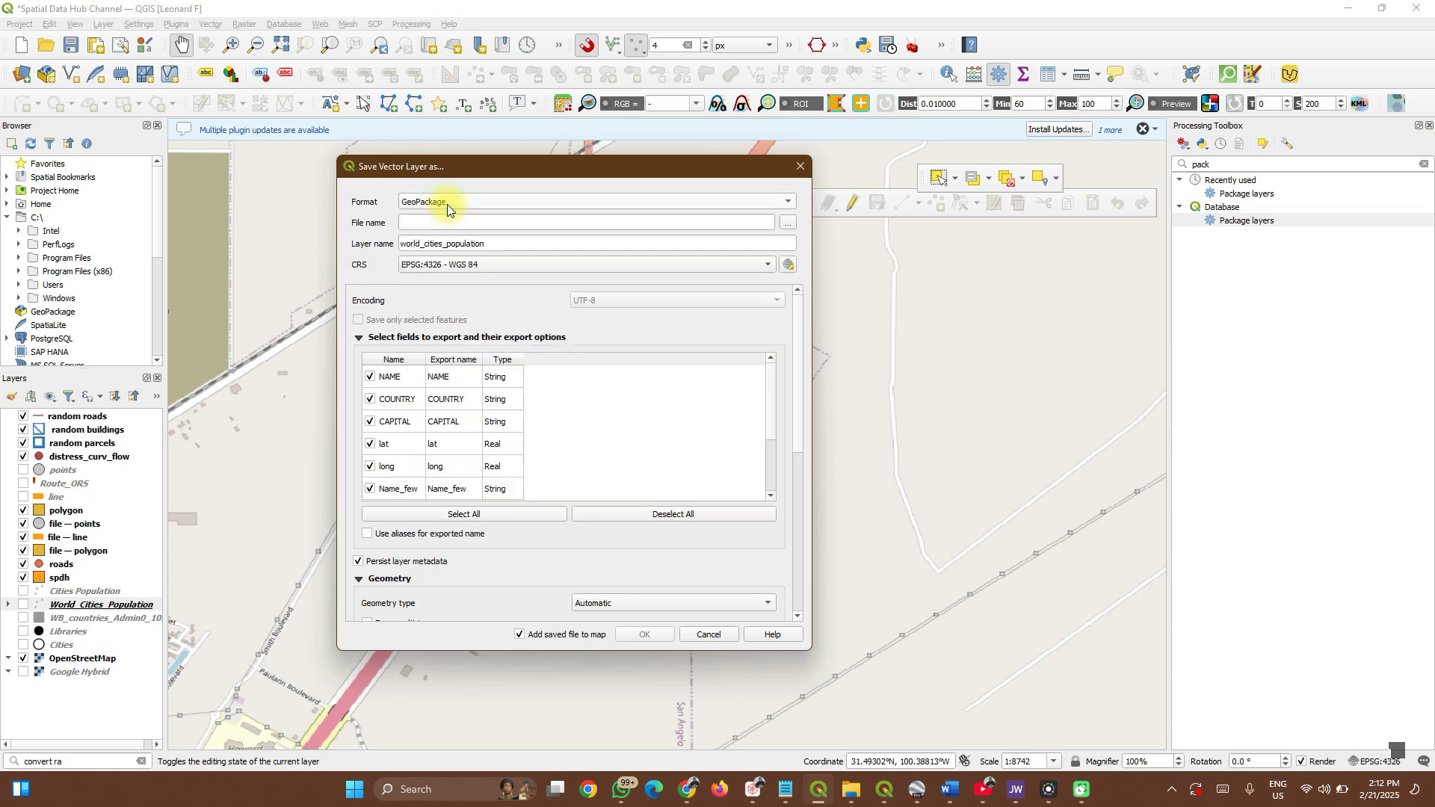
pyautogui.click(787, 224)
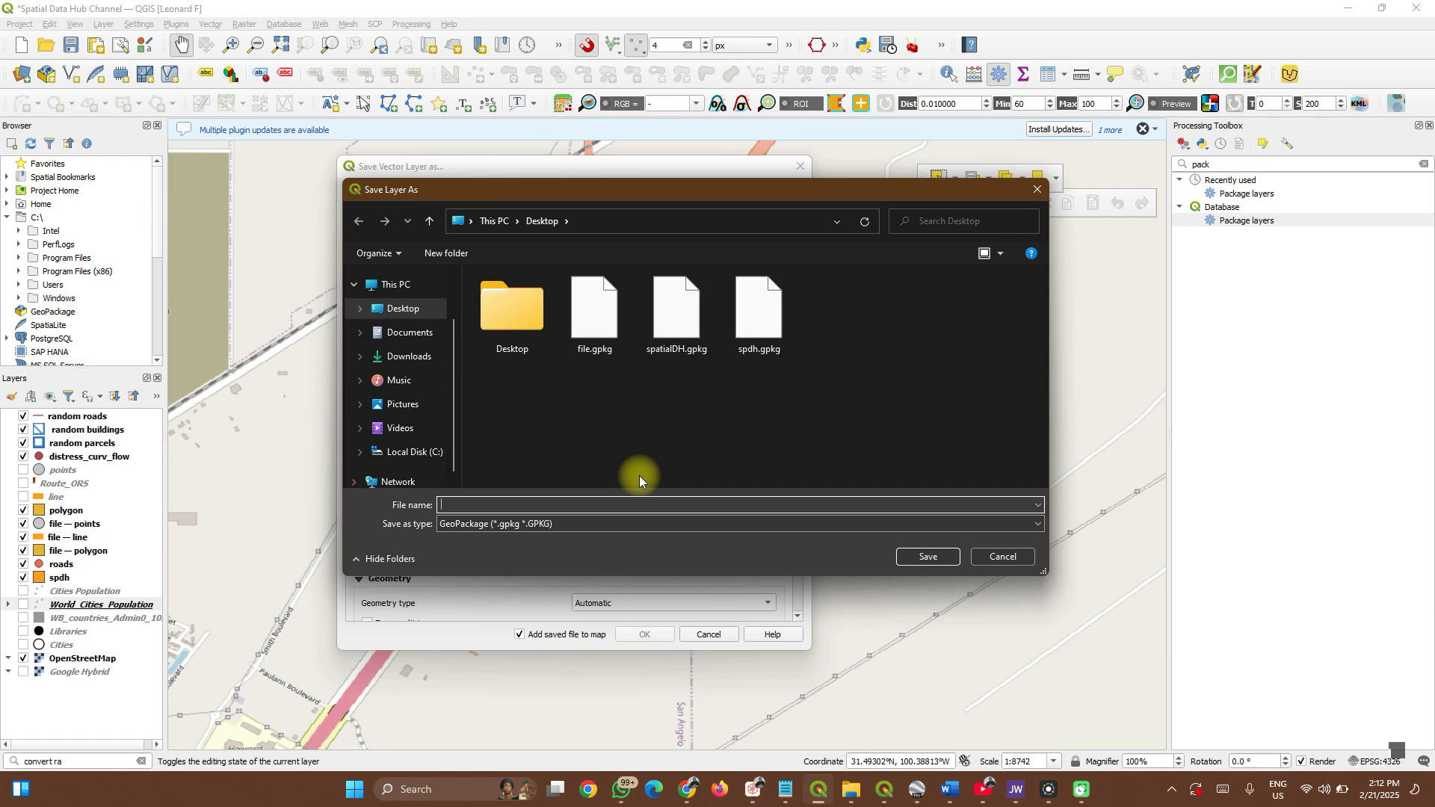
pyautogui.write('world cities')
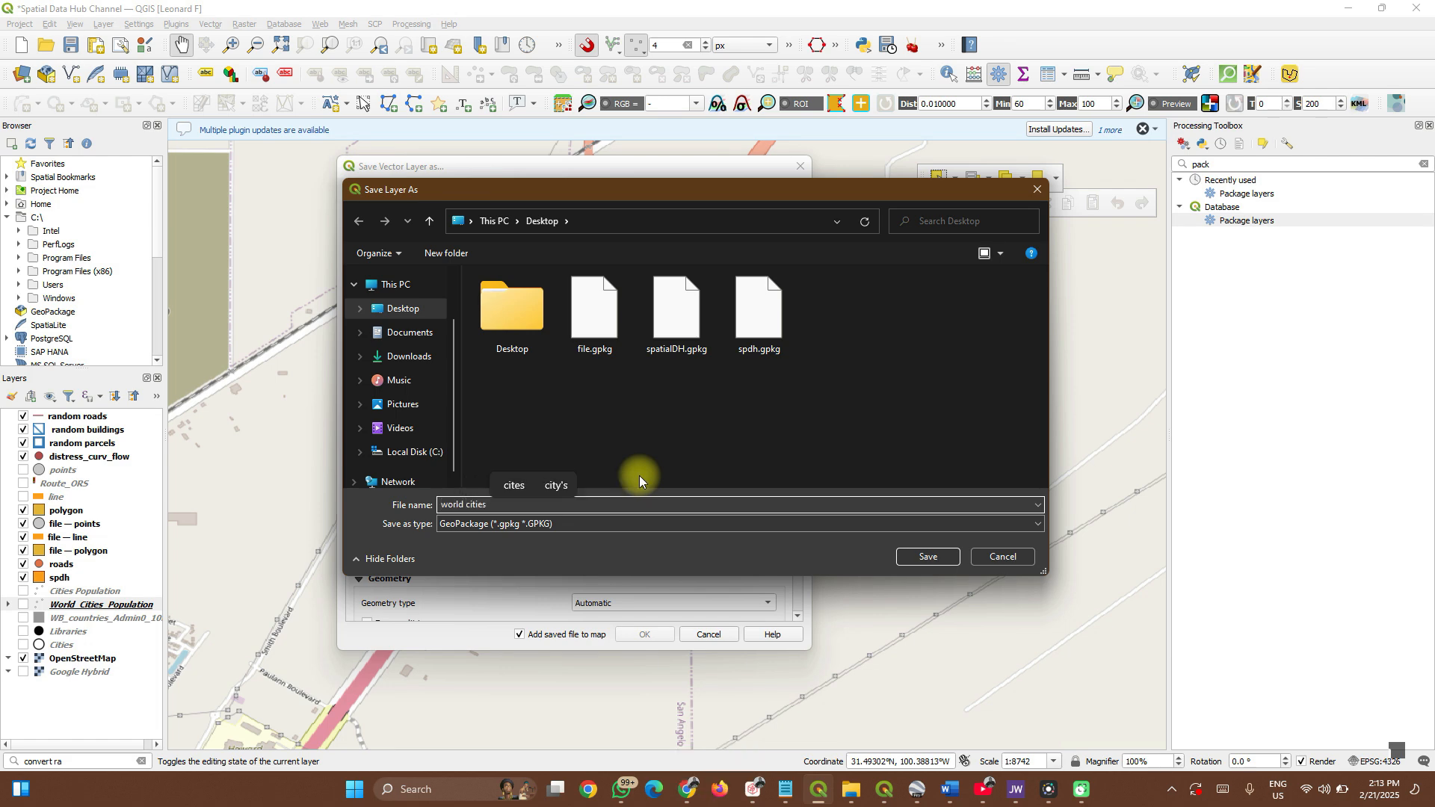
pyautogui.press('Return')
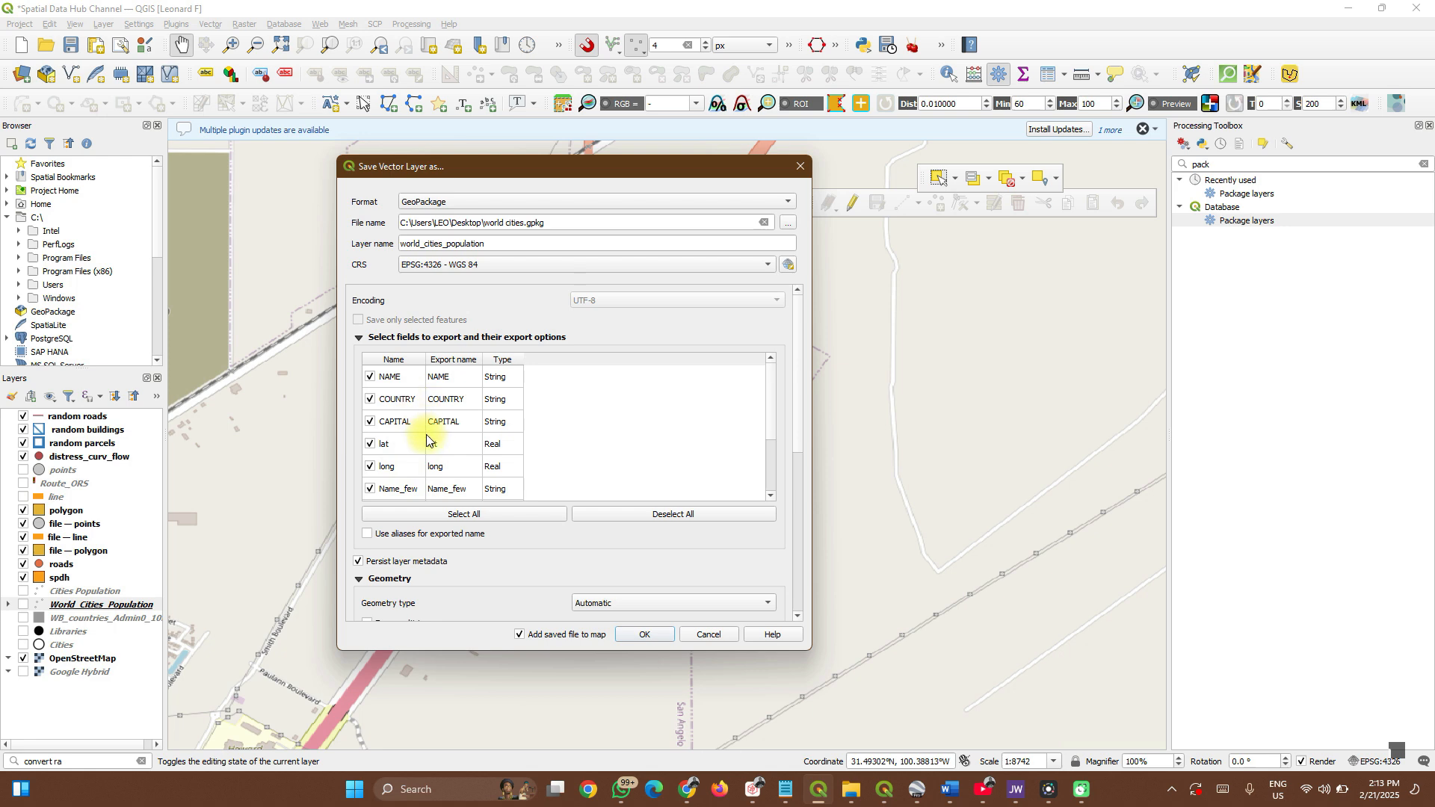
pyautogui.scroll(-5, 424, 429)
pyautogui.scroll(4, 430, 403)
pyautogui.scroll(-4, 439, 398)
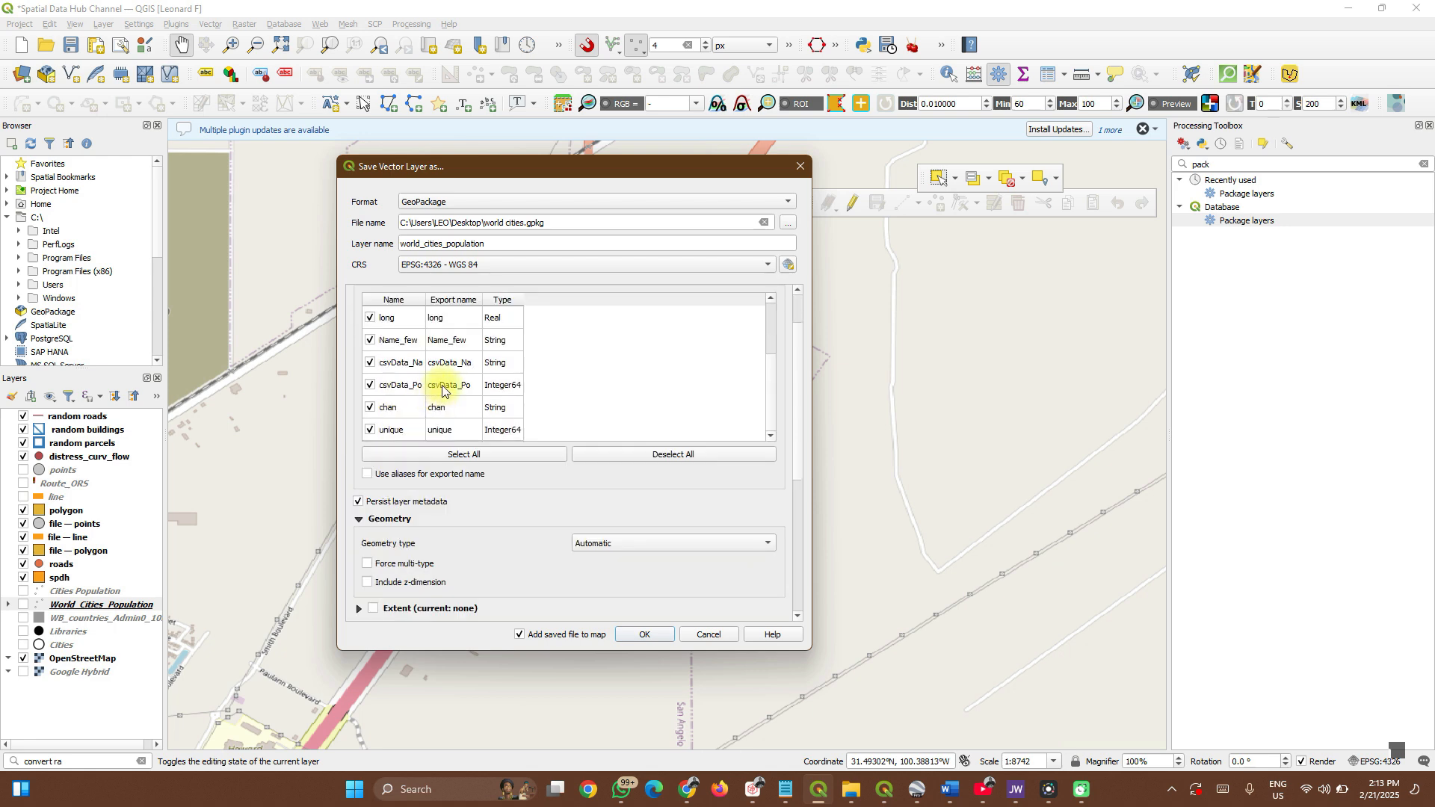
pyautogui.scroll(4, 443, 386)
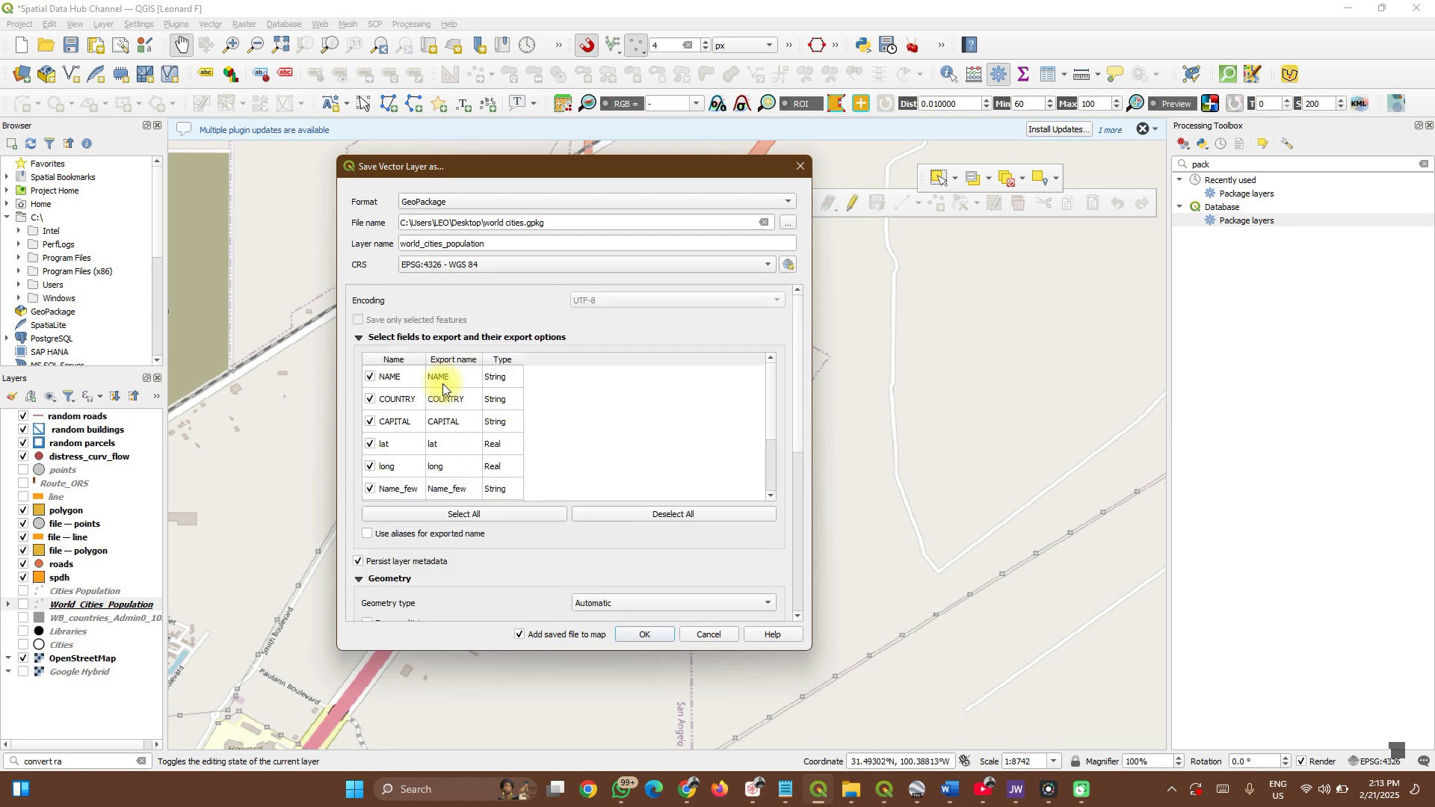
pyautogui.scroll(-5, 509, 536)
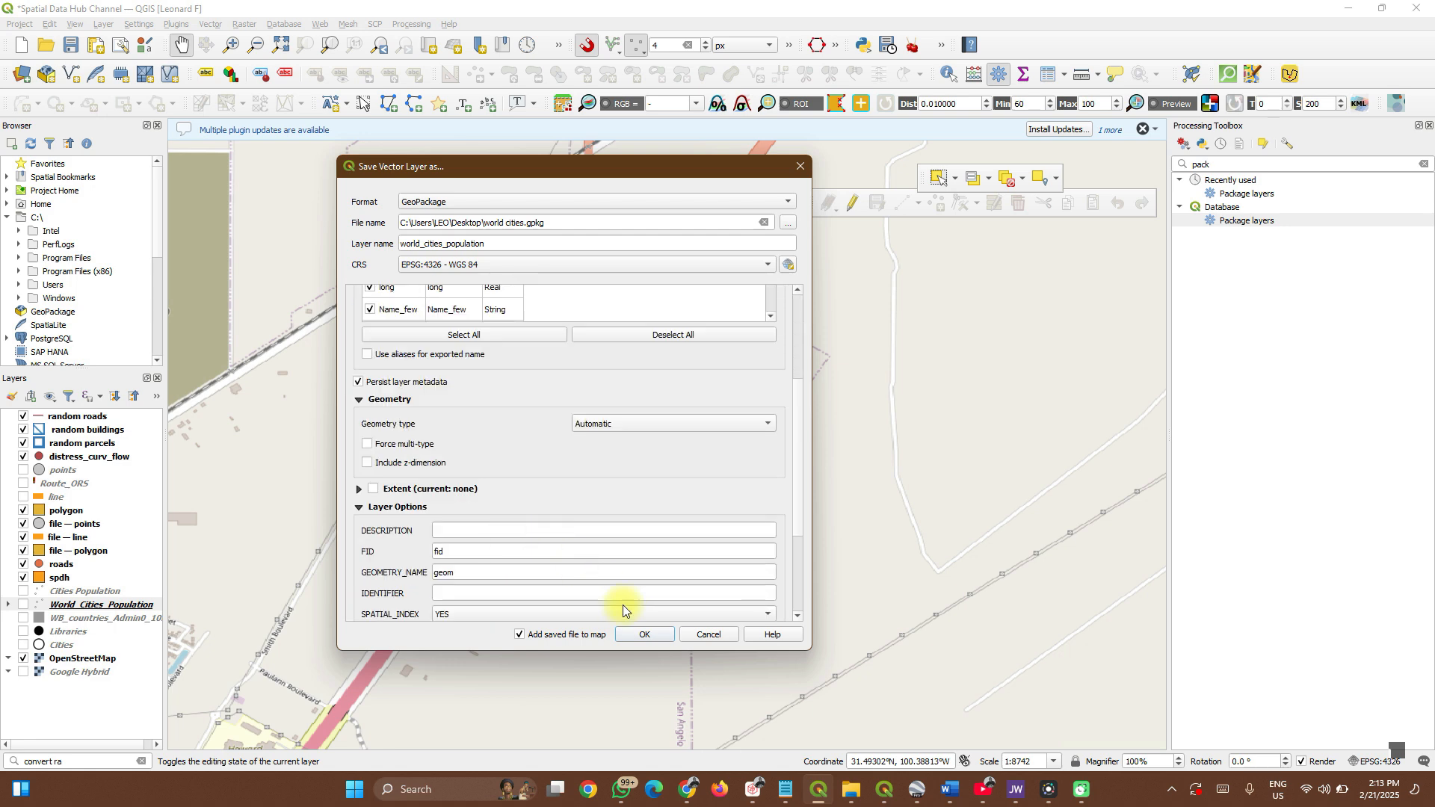
pyautogui.click(640, 634)
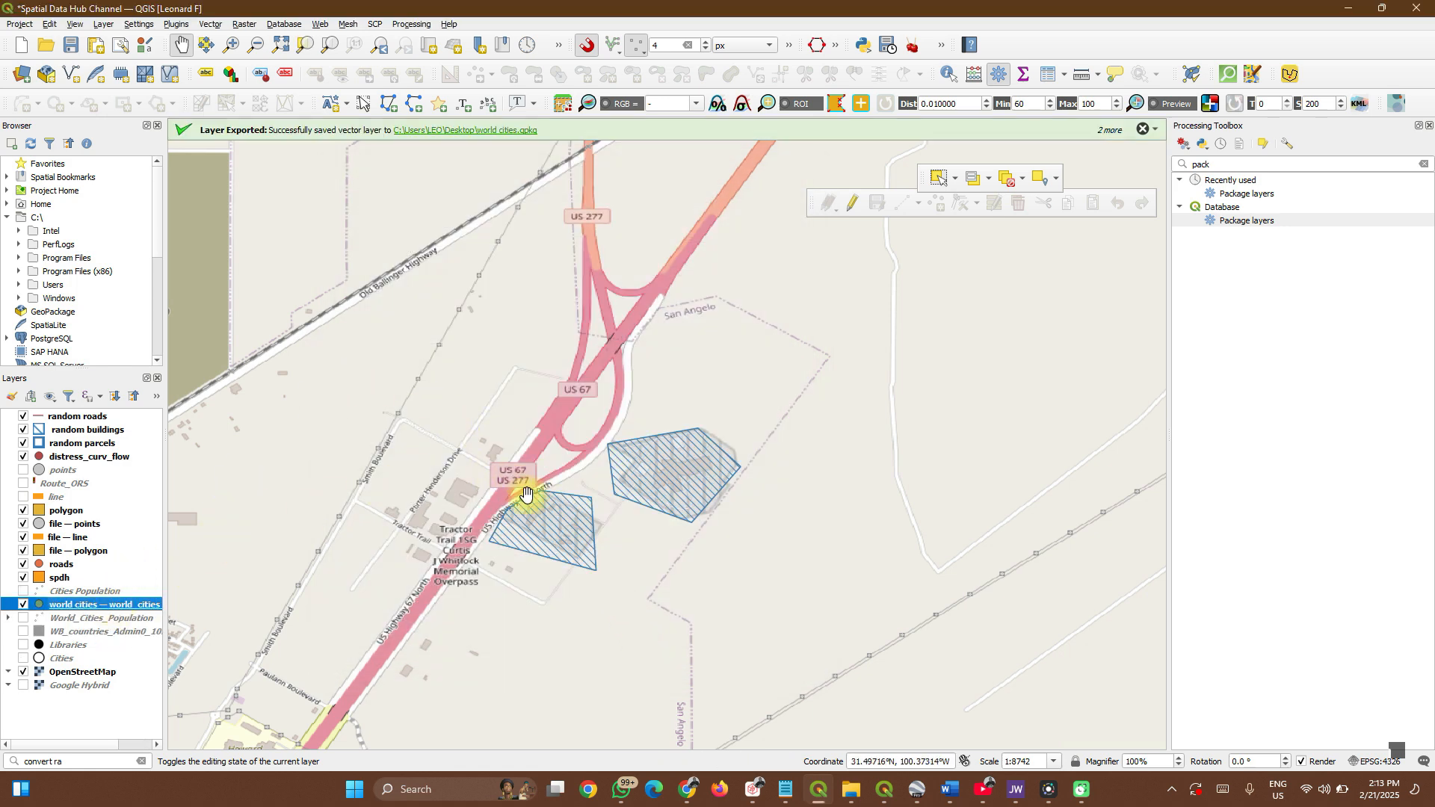
# Save the WB countries layer's features into the existing world cities.gpkg.
pyautogui.click(66, 630)
pyautogui.rightClick(66, 630)
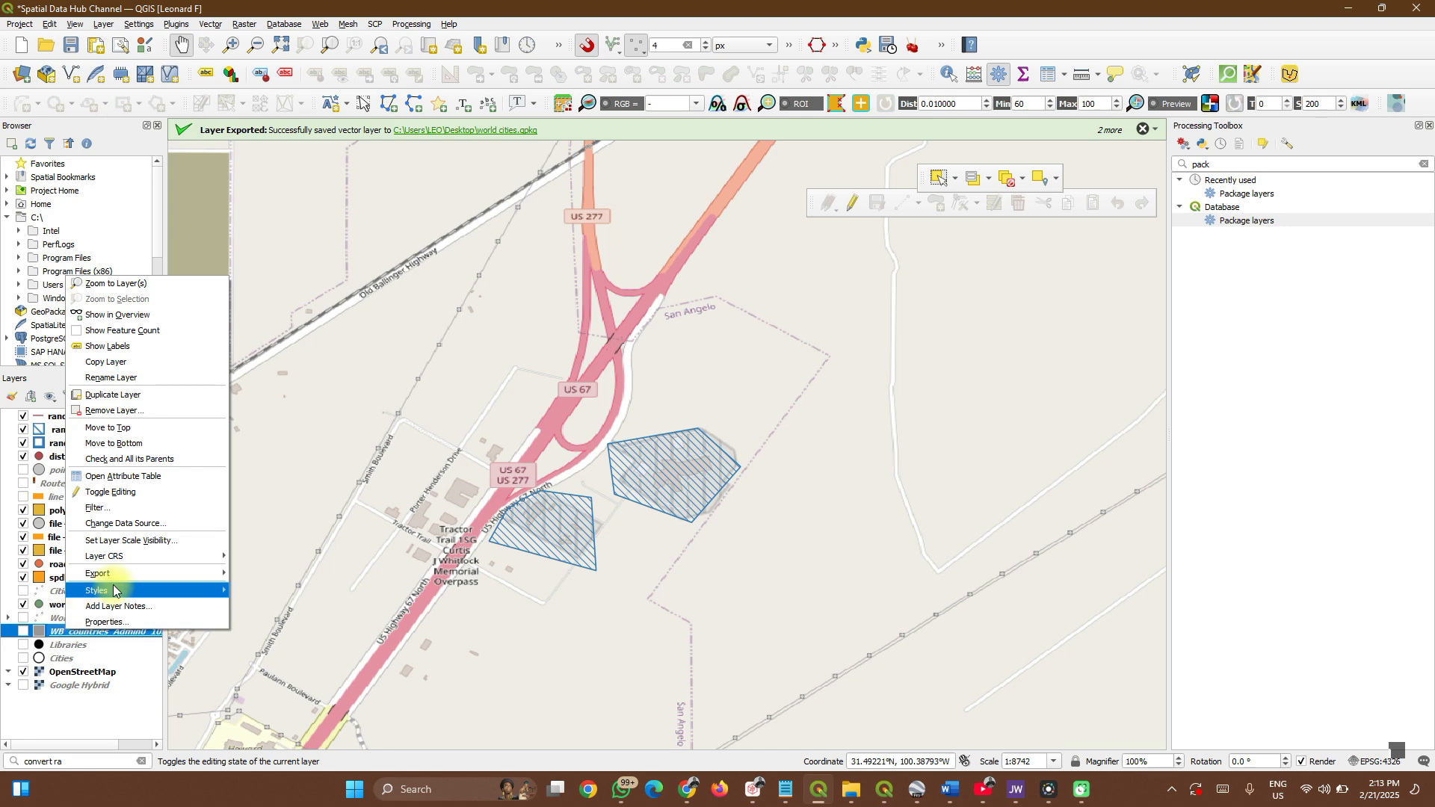
pyautogui.moveTo(216, 574)
pyautogui.click(242, 574)
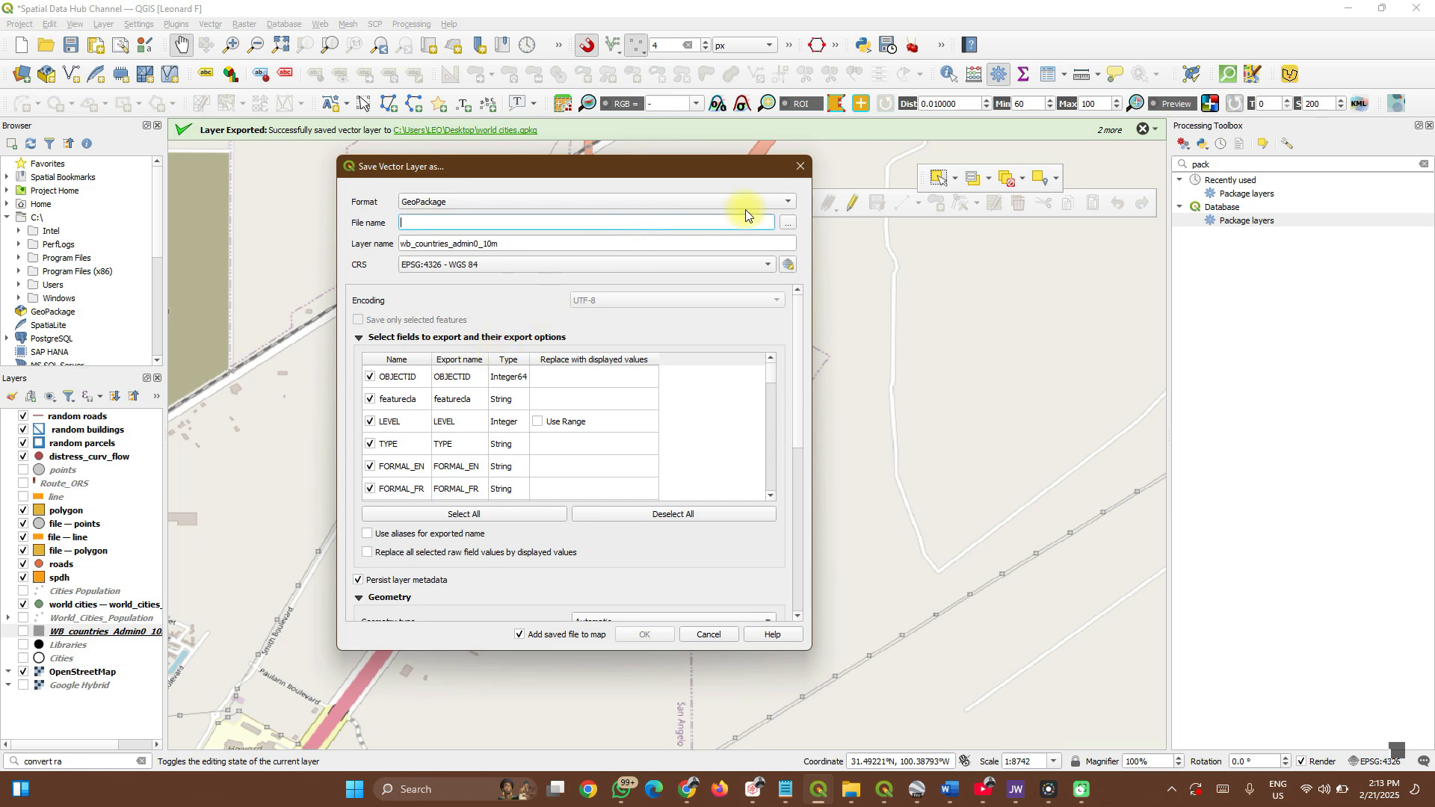
pyautogui.click(789, 222)
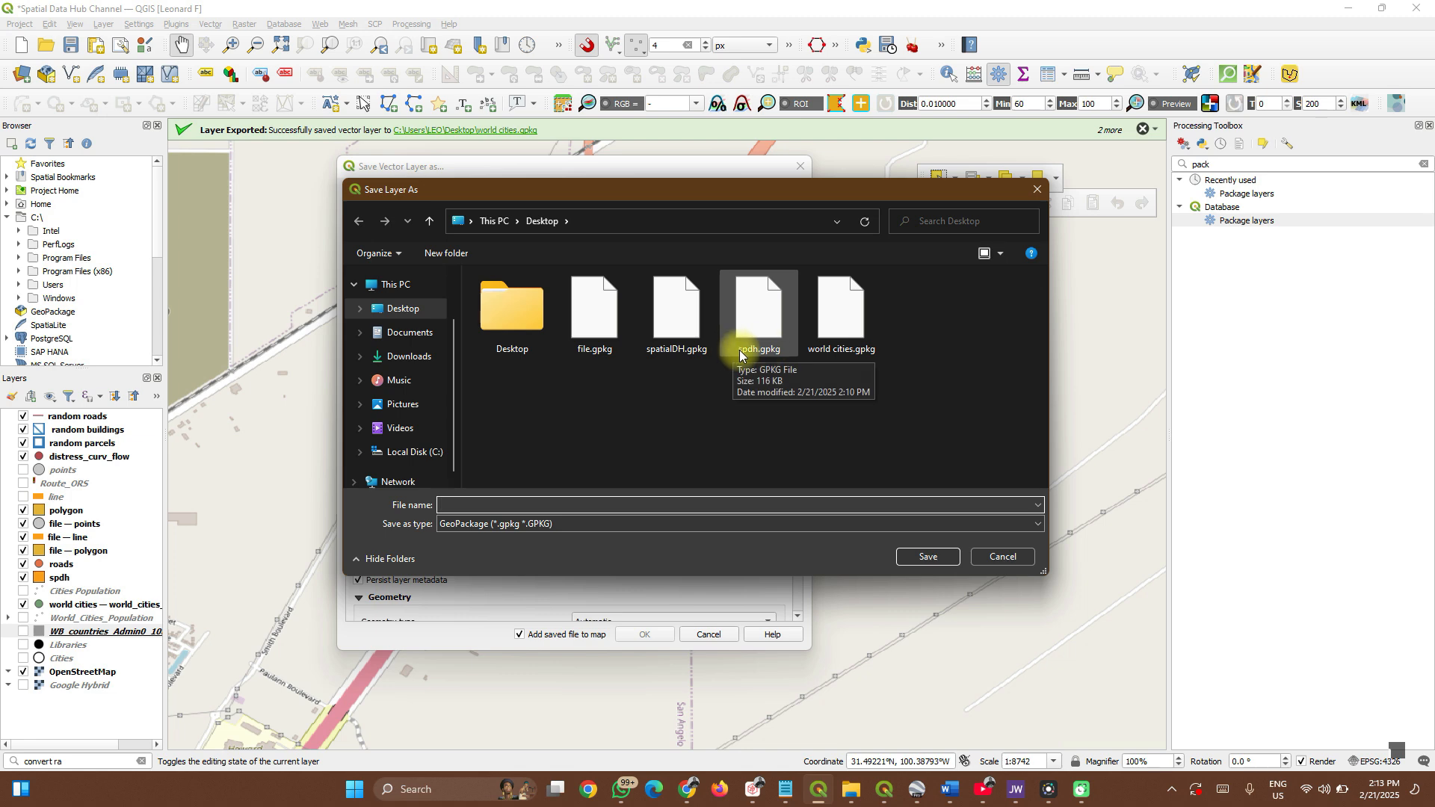
pyautogui.click(835, 320)
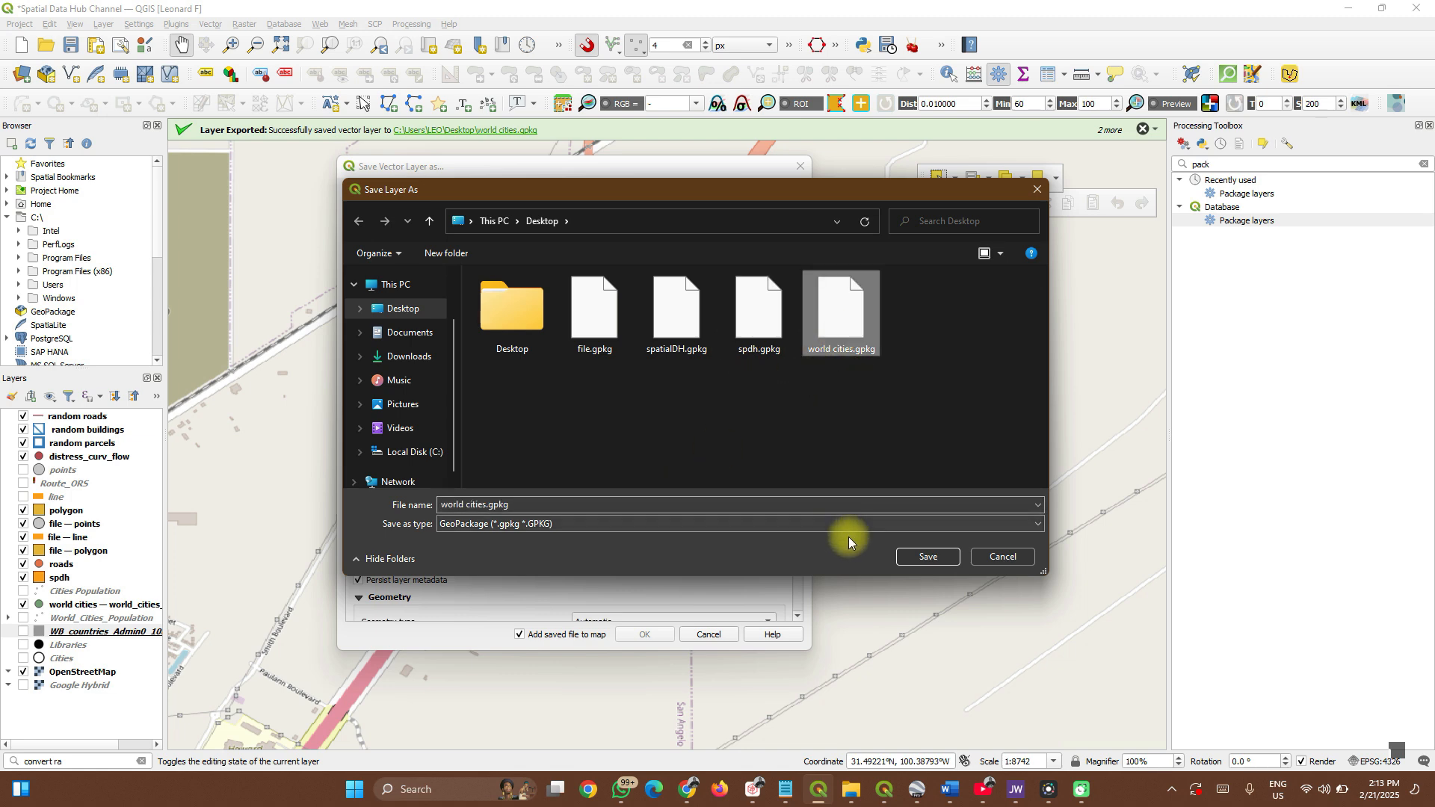
pyautogui.click(931, 555)
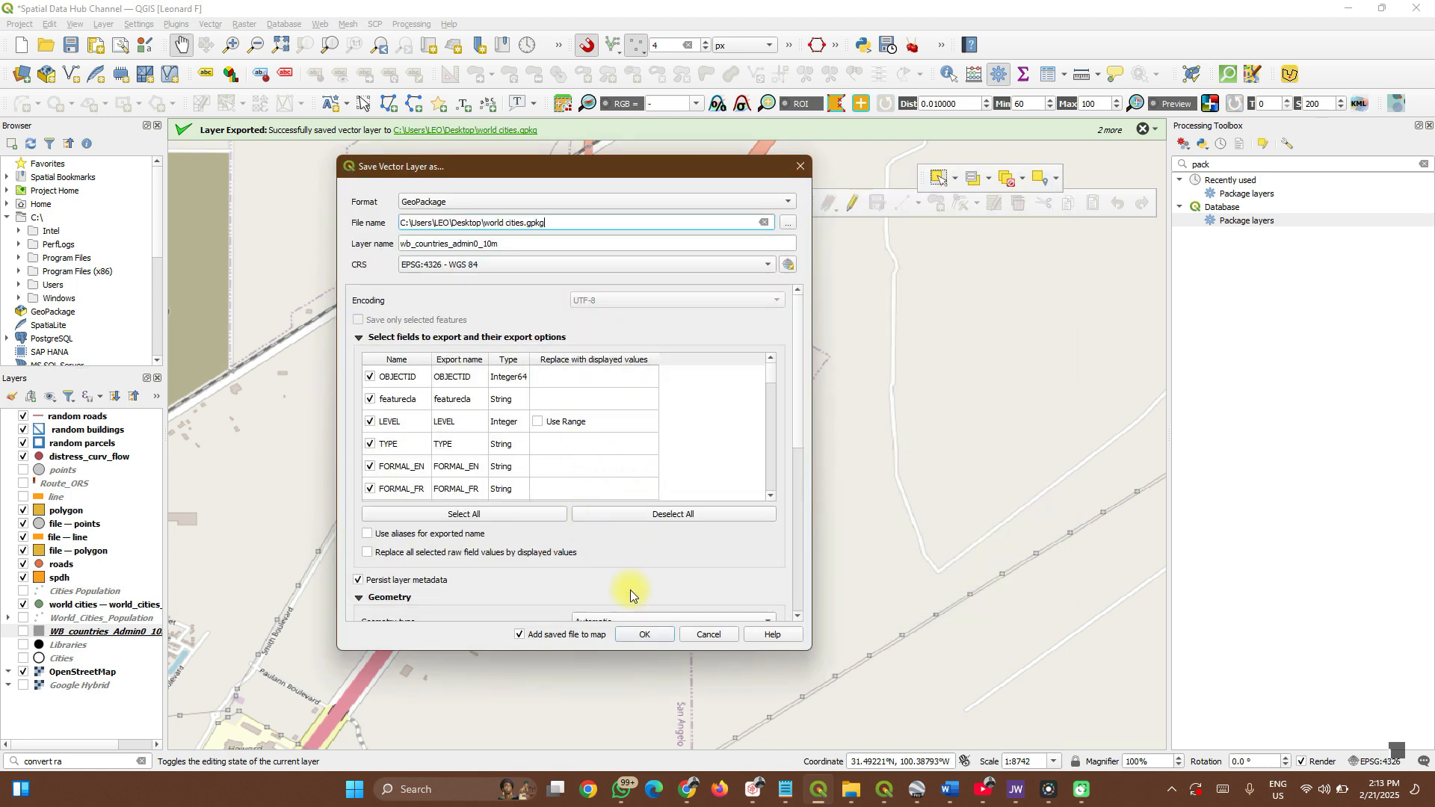
pyautogui.click(644, 634)
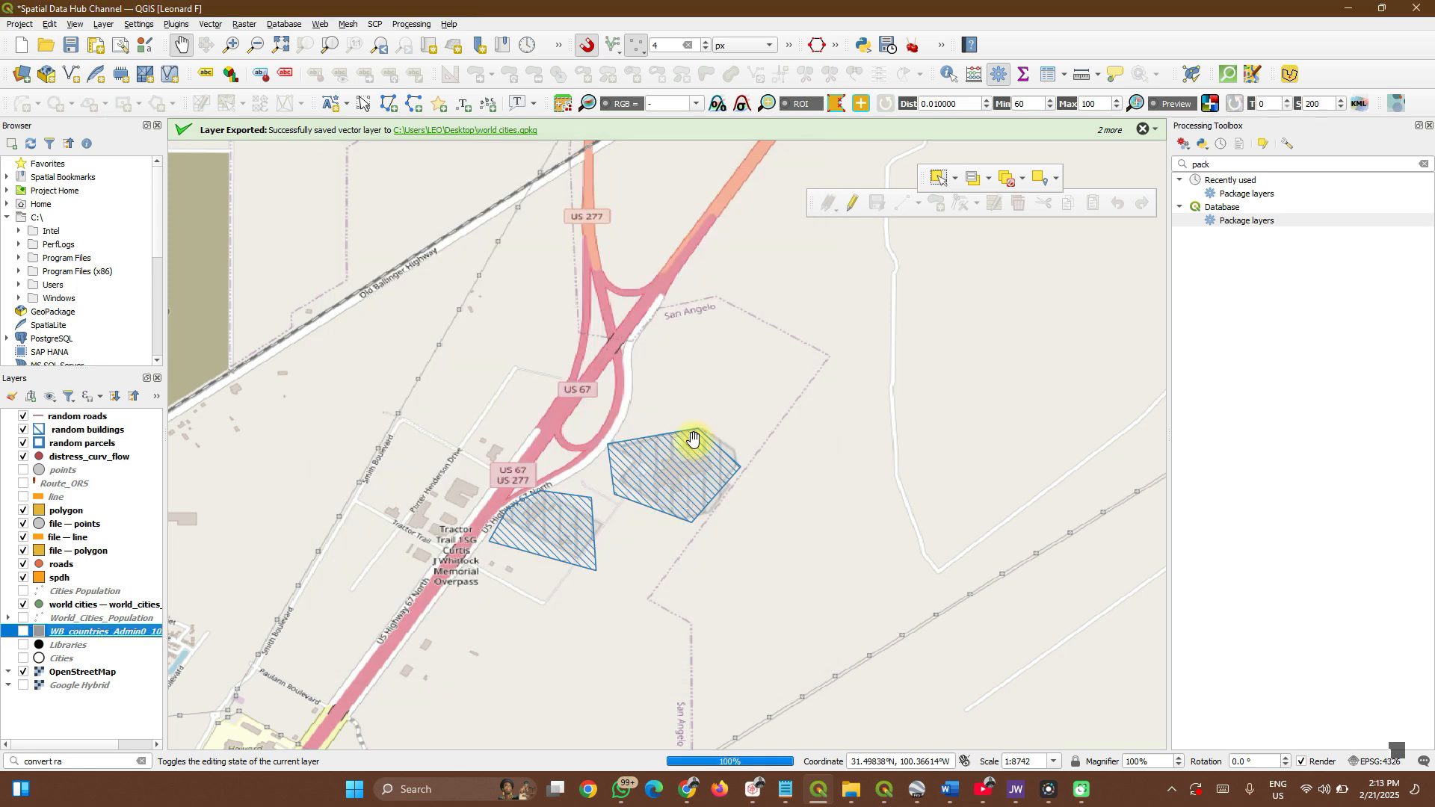
# Hide the newly added wb_countries_admin0_10m layer in the Layers panel.
pyautogui.scroll(-3, 739, 448)
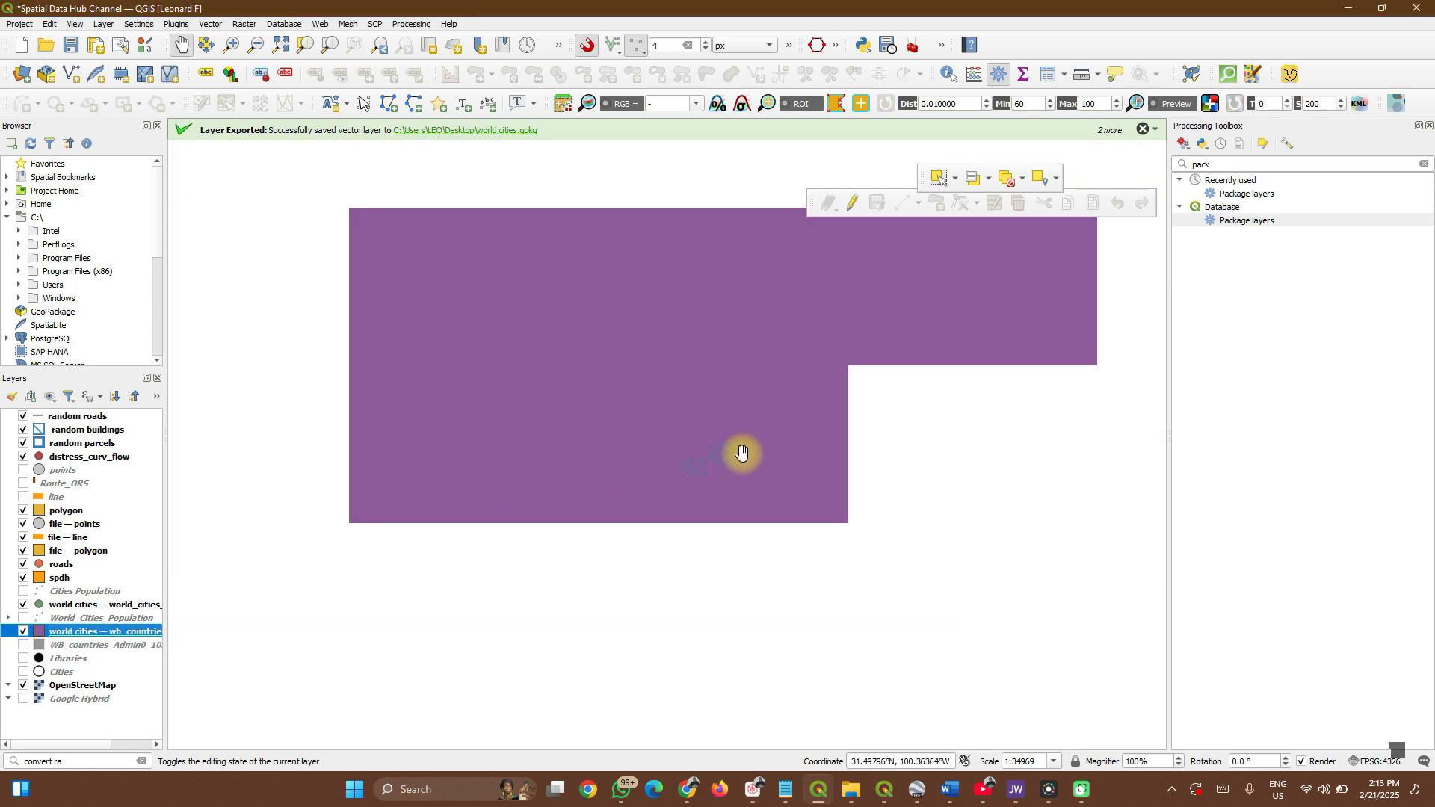
pyautogui.scroll(-5, 740, 454)
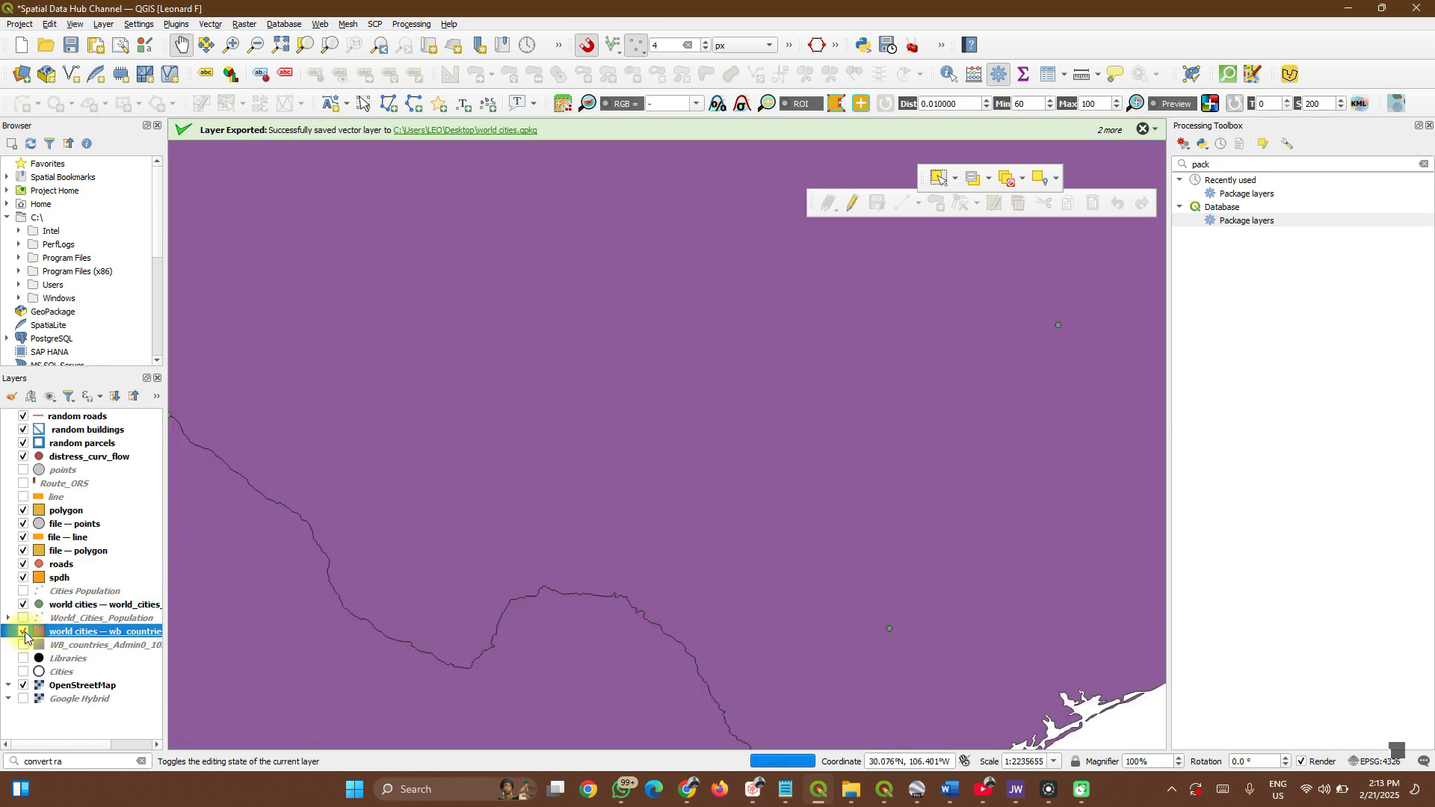
pyautogui.click(25, 634)
pyautogui.scroll(-1, 414, 421)
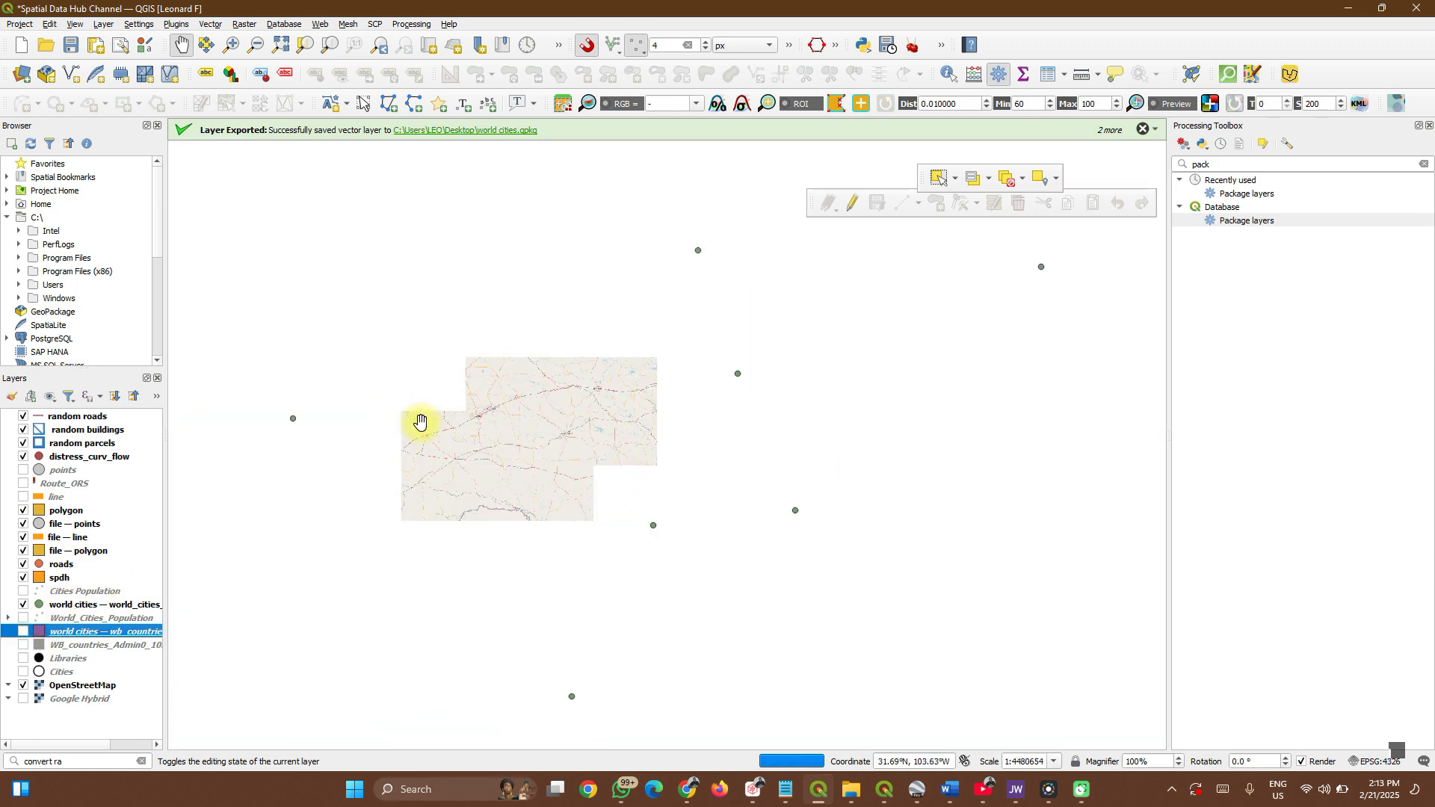